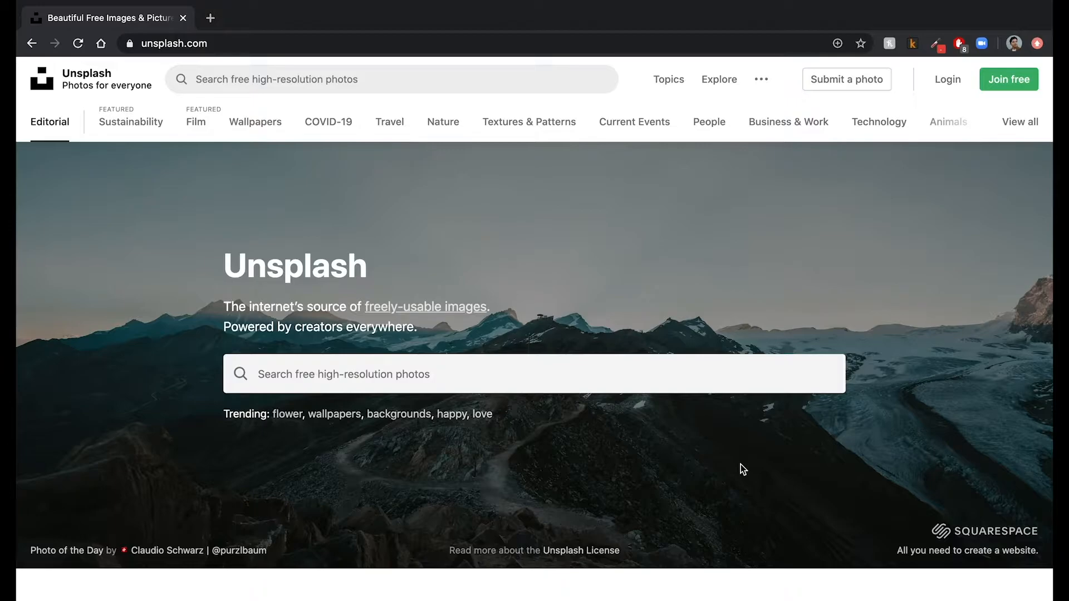
Search Unsplash for "profile man" photos.
left_click(703, 376)
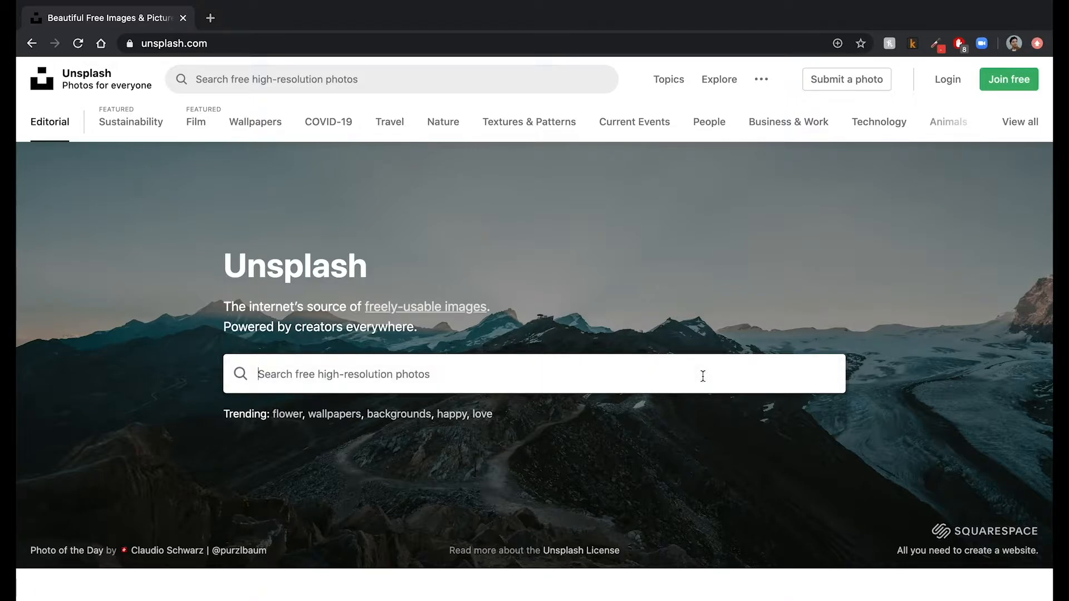
type("pro")
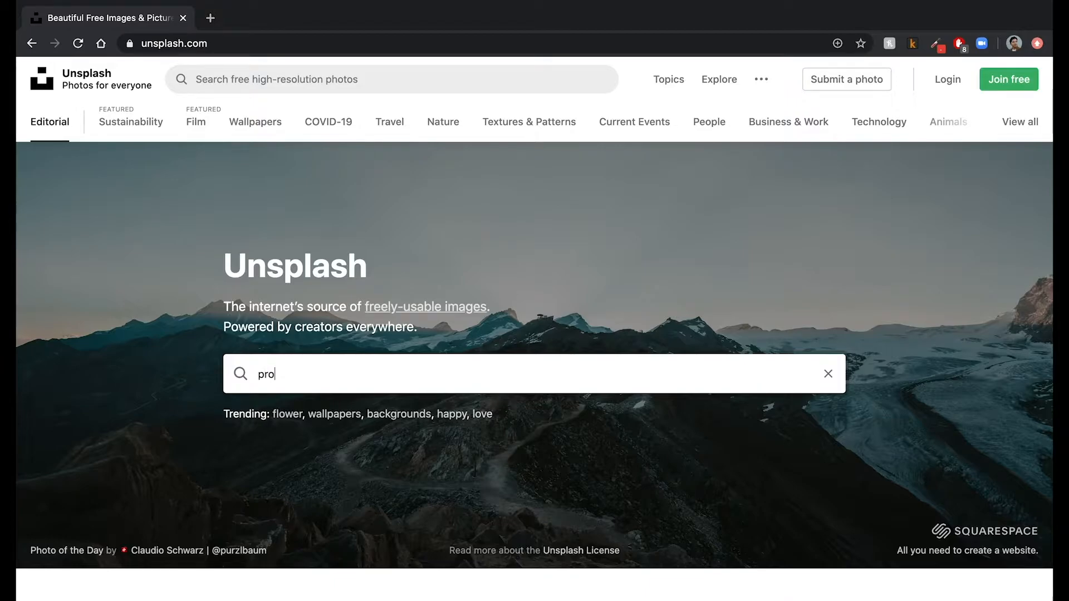
type("file man")
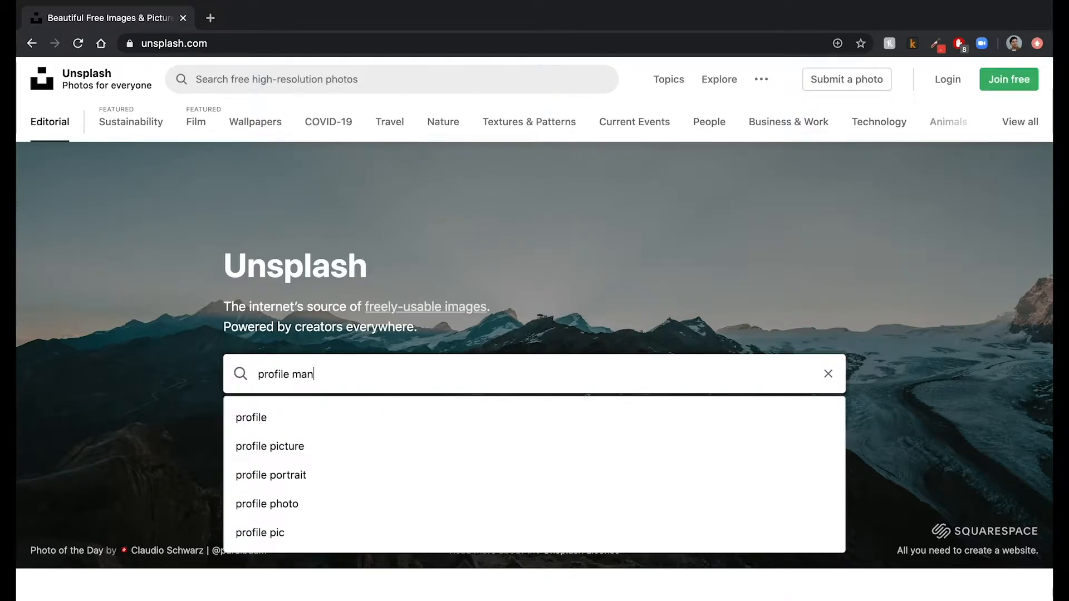
key("Return")
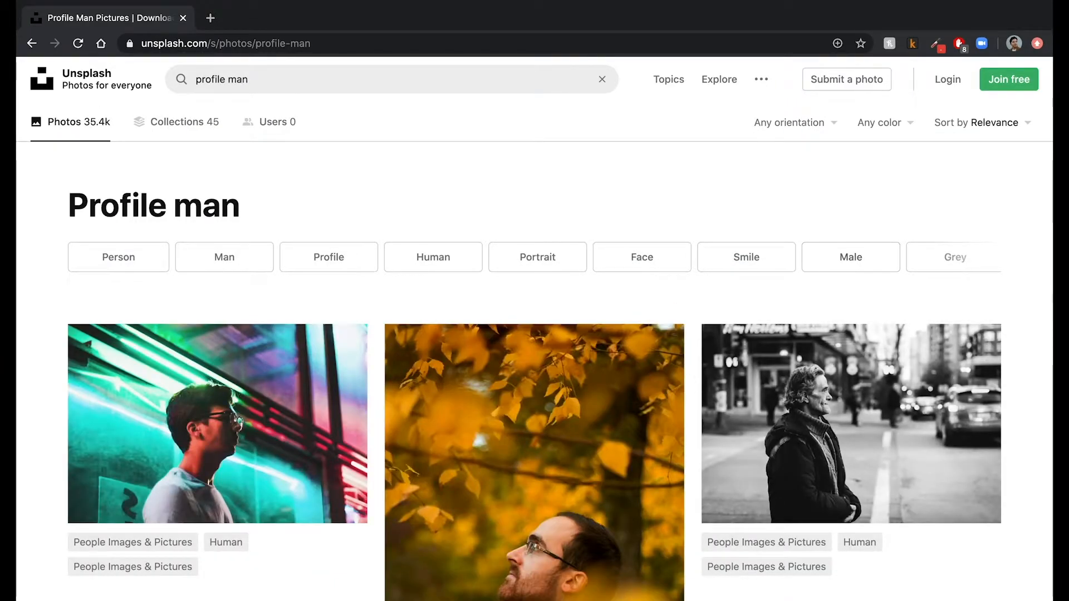
Browse the photo results and open the portrait of the smiling man in a blue denim jacket against a dark wall.
scroll(1017, 391, "down", 3)
scroll(1017, 392, "down", 5)
scroll(1016, 392, "up", 5)
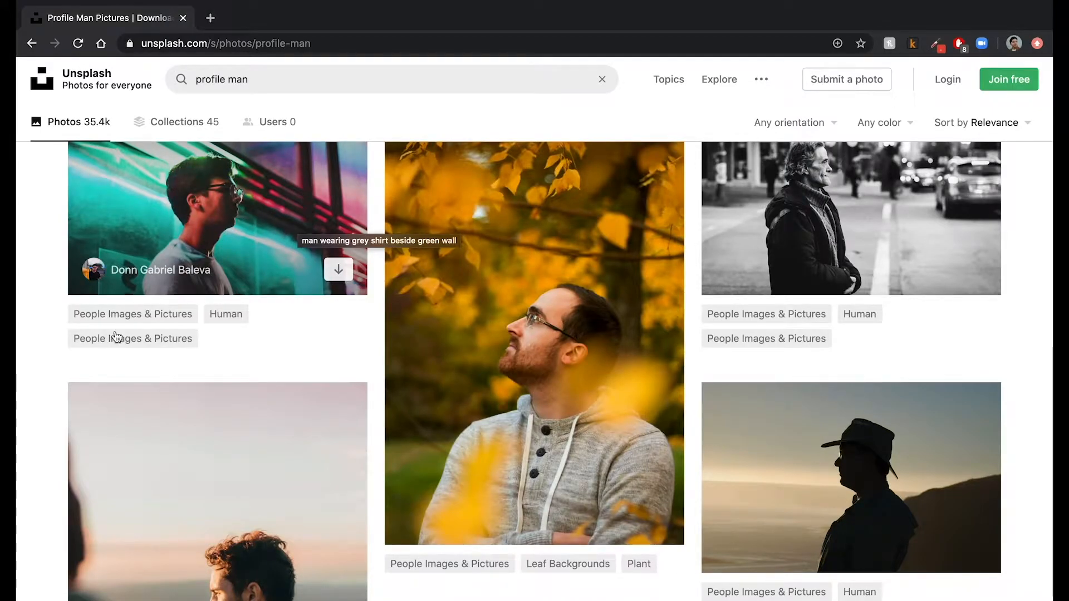
scroll(91, 395, "down", 10)
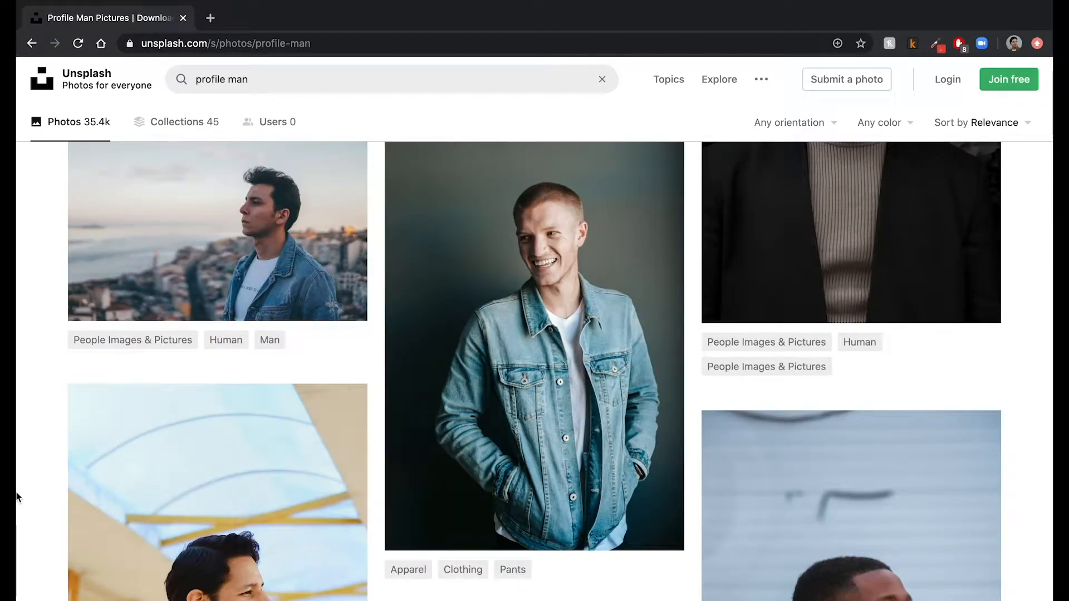
scroll(277, 410, "up", 1)
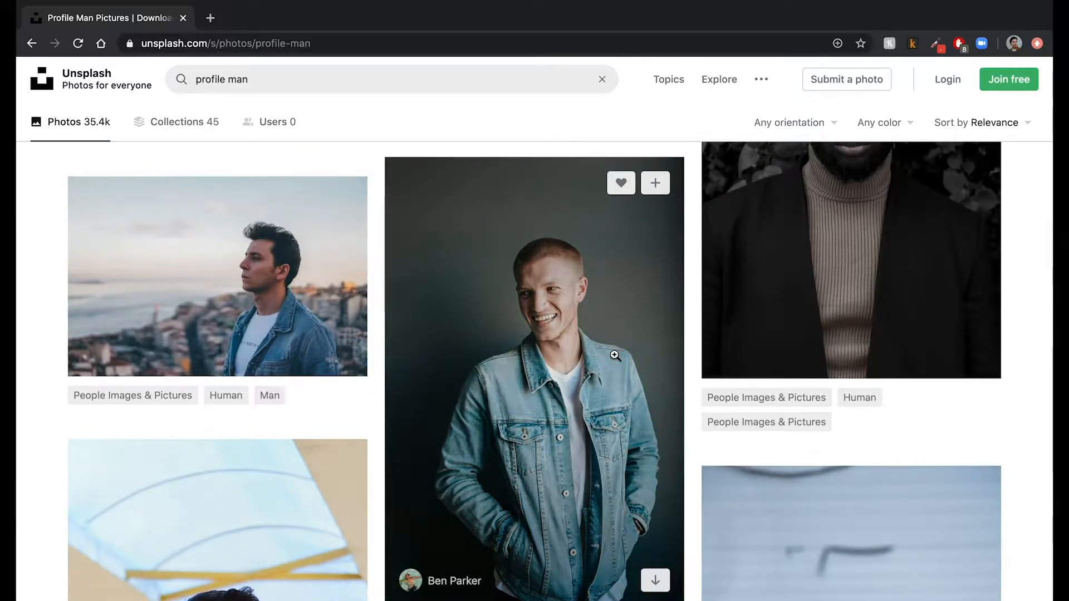
left_click(613, 351)
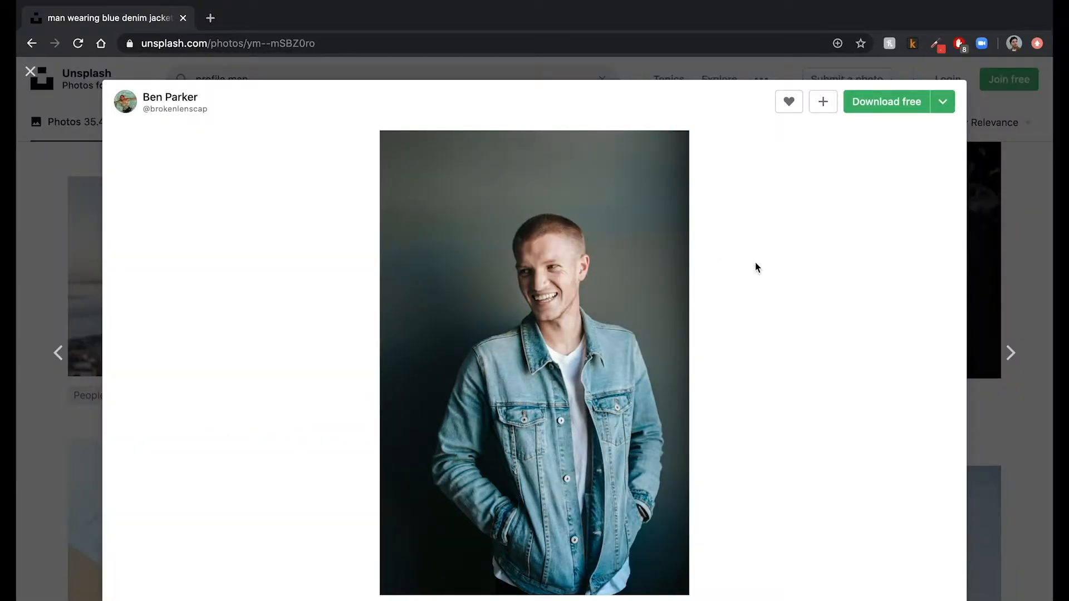
Enlarge the denim jacket portrait, save the image to disk, and switch to Adobe Photoshop 2020.
left_click(709, 475)
scroll(658, 486, "down", 5)
right_click(591, 339)
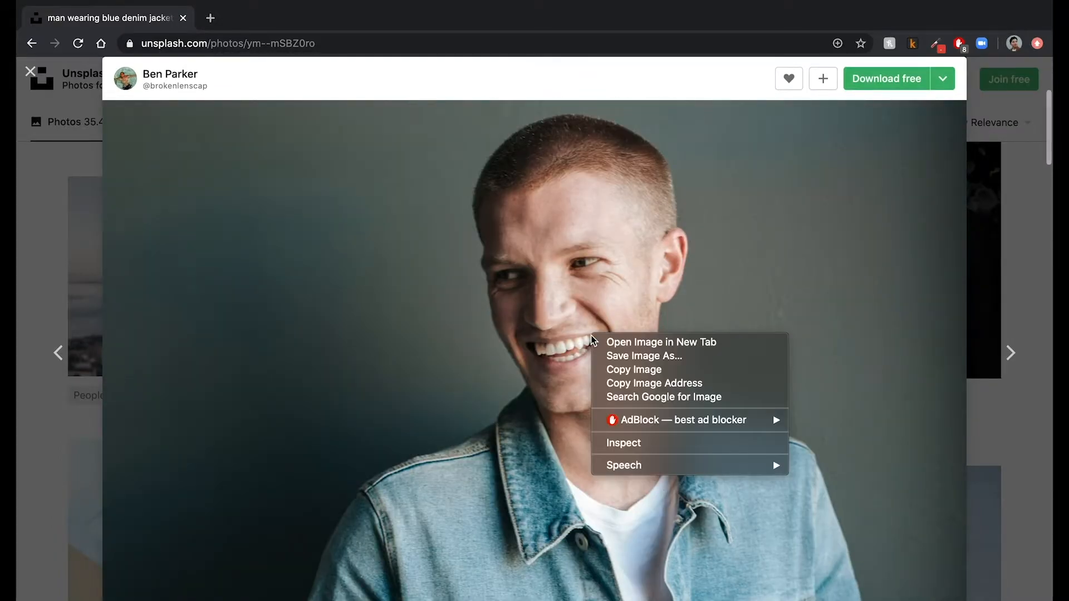
left_click(619, 359)
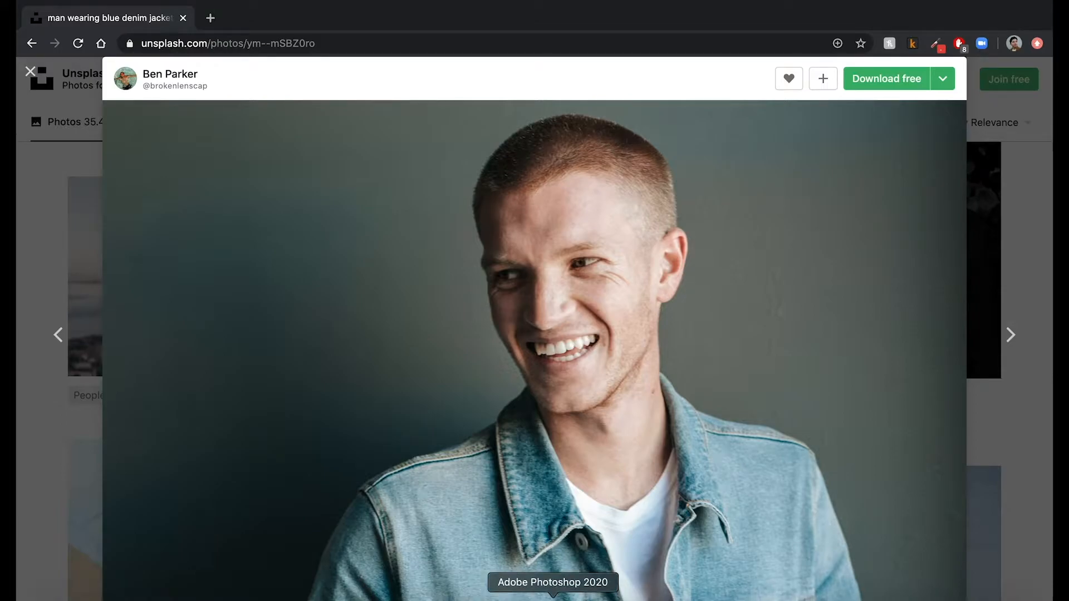
left_click(552, 597)
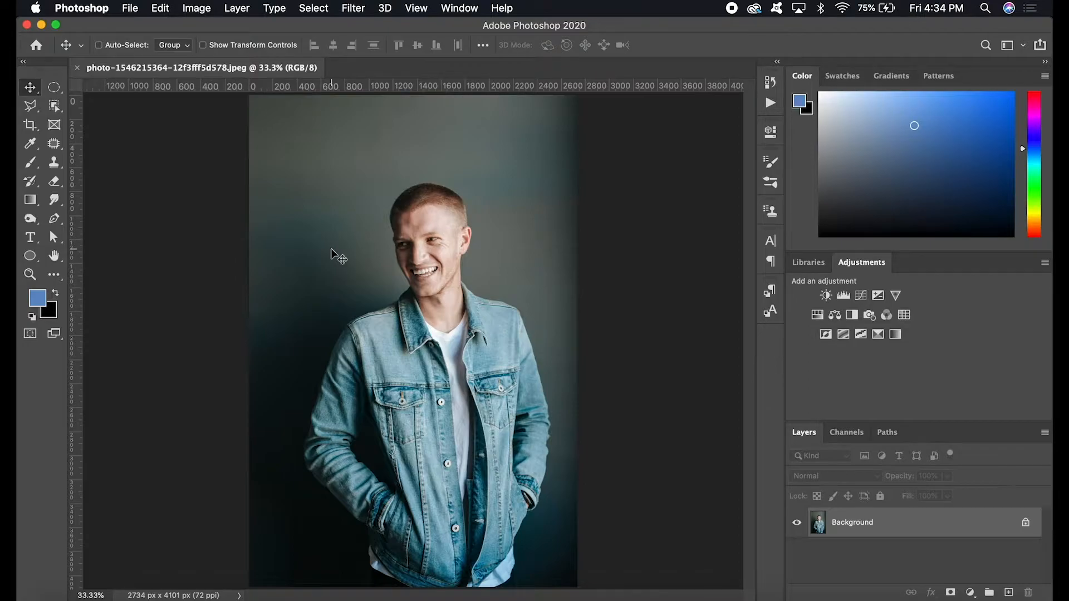
Try selecting the background above and beside the man with the Magic Wand Tool at tolerance 32, adding the darker area.
left_click(58, 107)
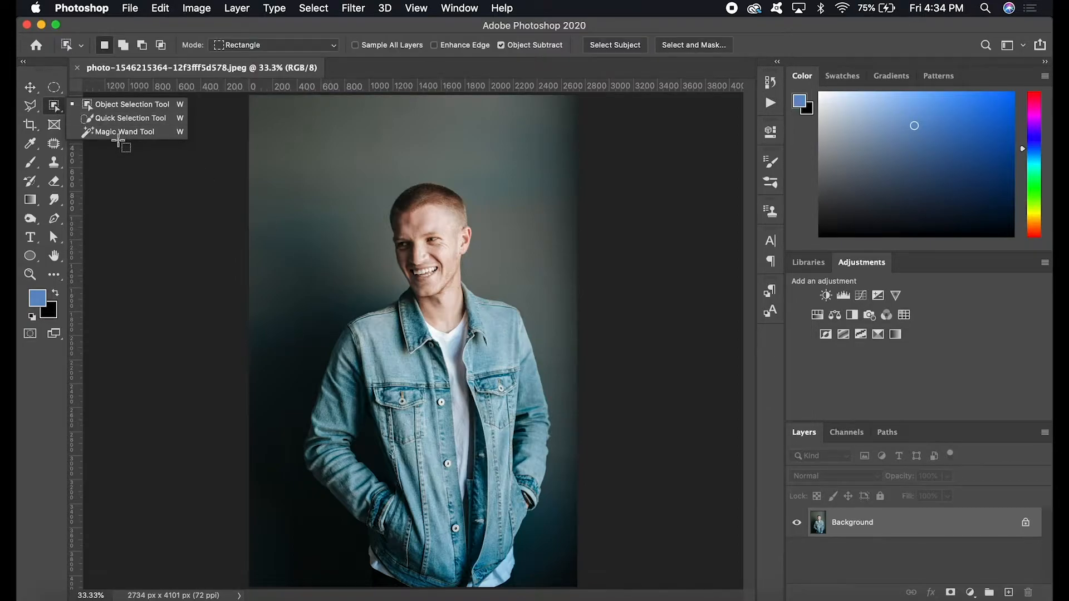
left_click(120, 132)
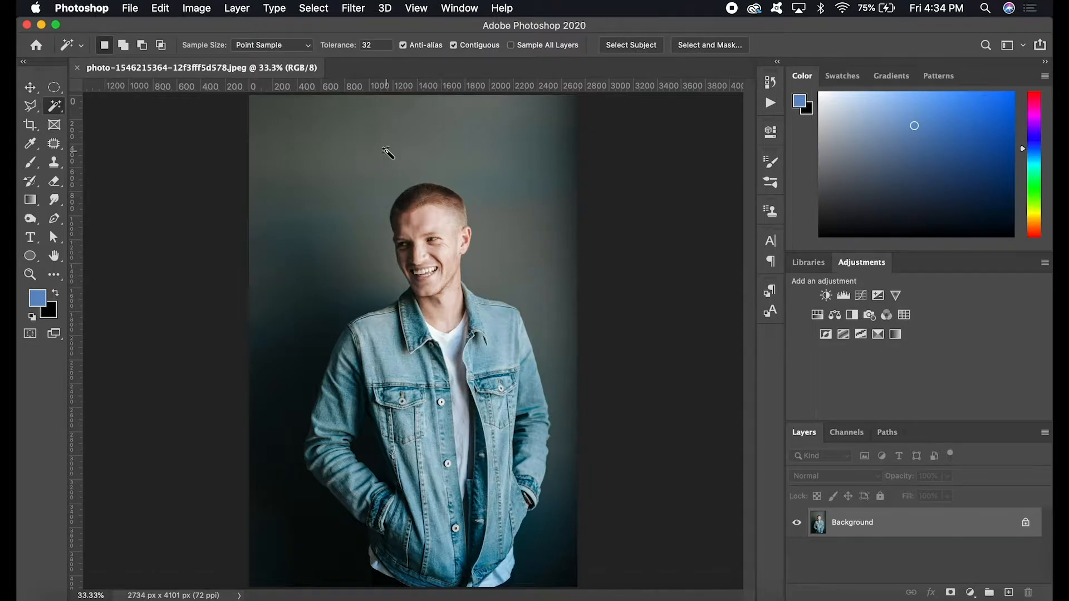
left_click(434, 148)
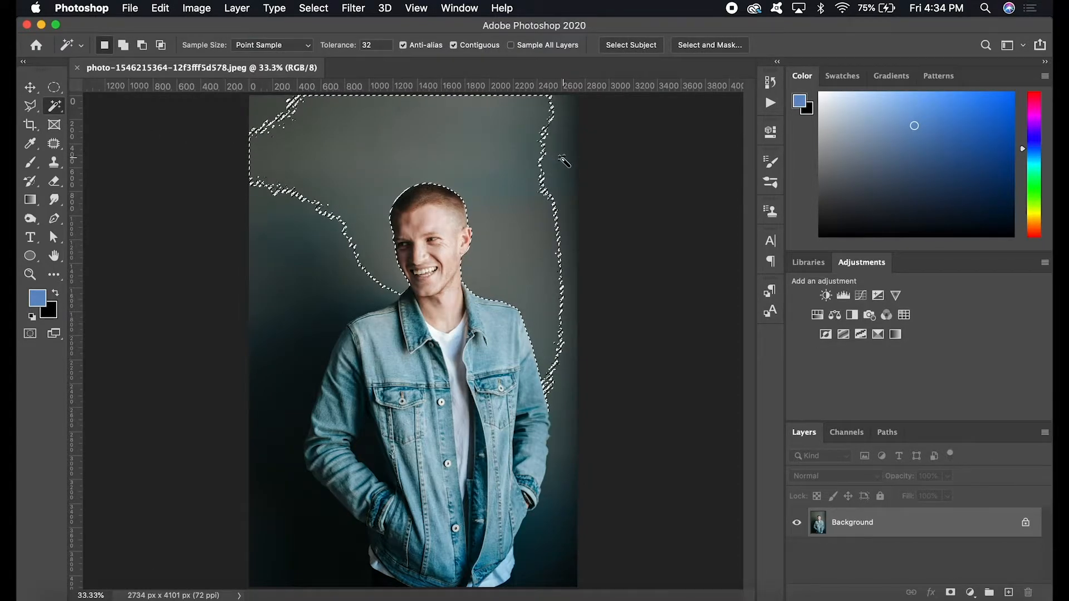
key("shift")
left_click(278, 245, "shift")
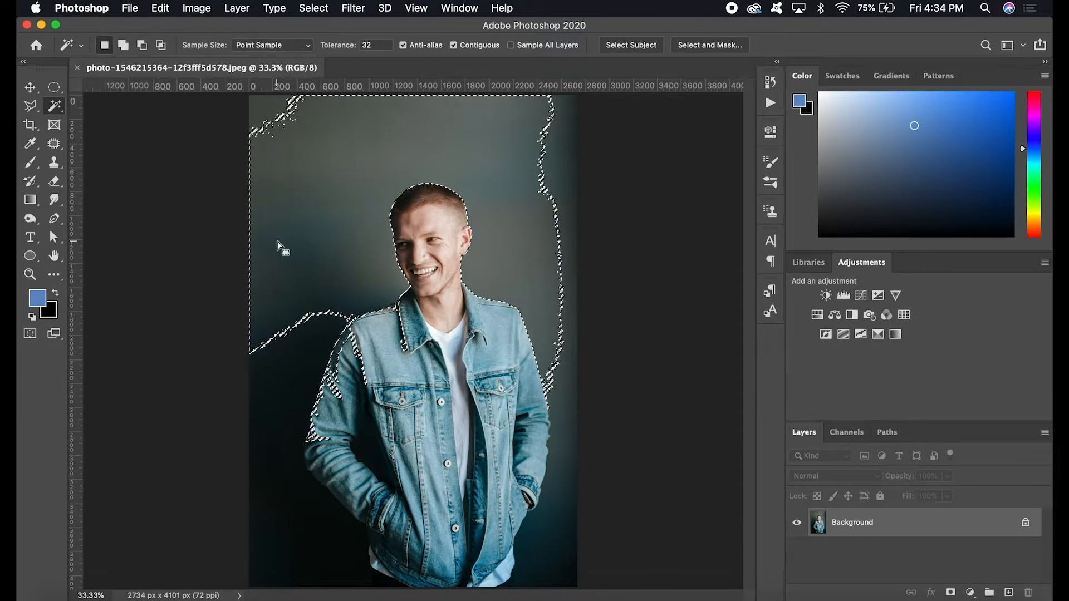
Check the Magic Wand selection edges along the jacket and deselect everything.
scroll(355, 380, "up", 3)
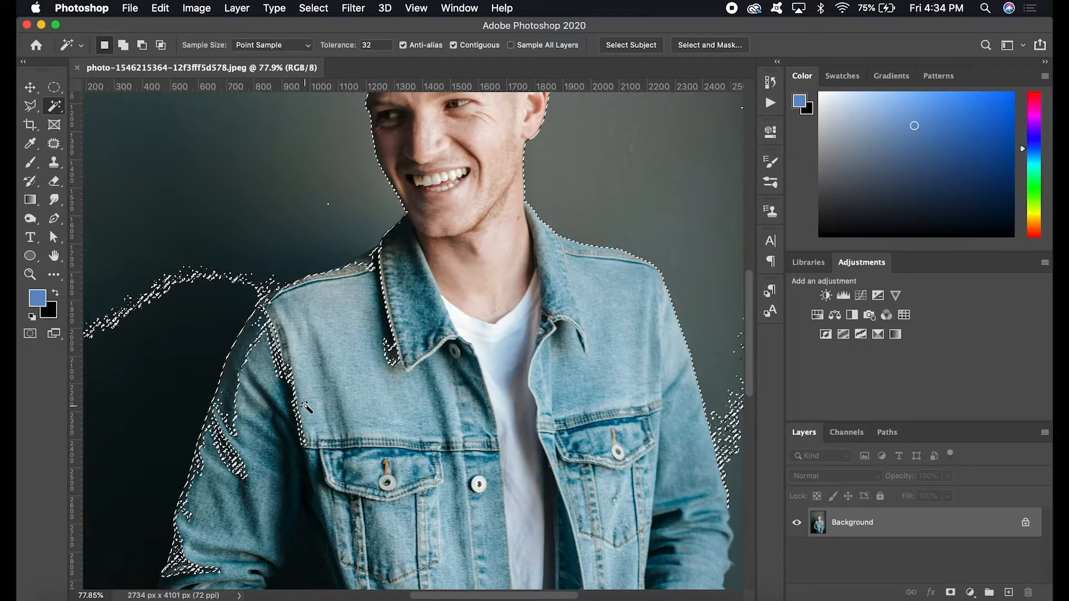
scroll(307, 408, "down", 3)
key("super+h")
key("super+d")
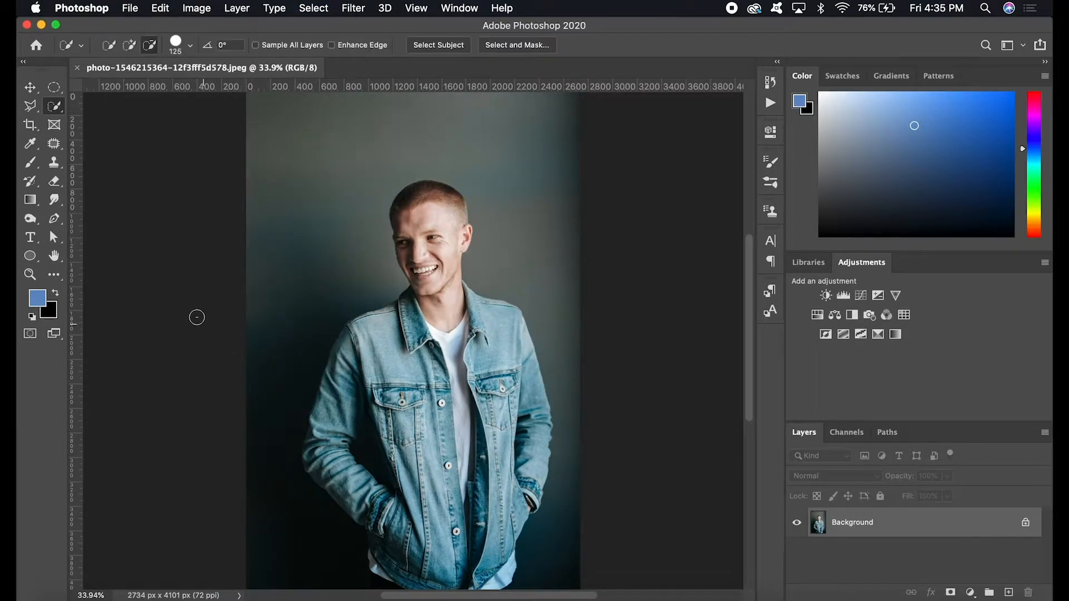
Try selecting the background around the man's head and shoulders with the Quick Selection Tool in add-to-selection mode.
left_click(58, 109)
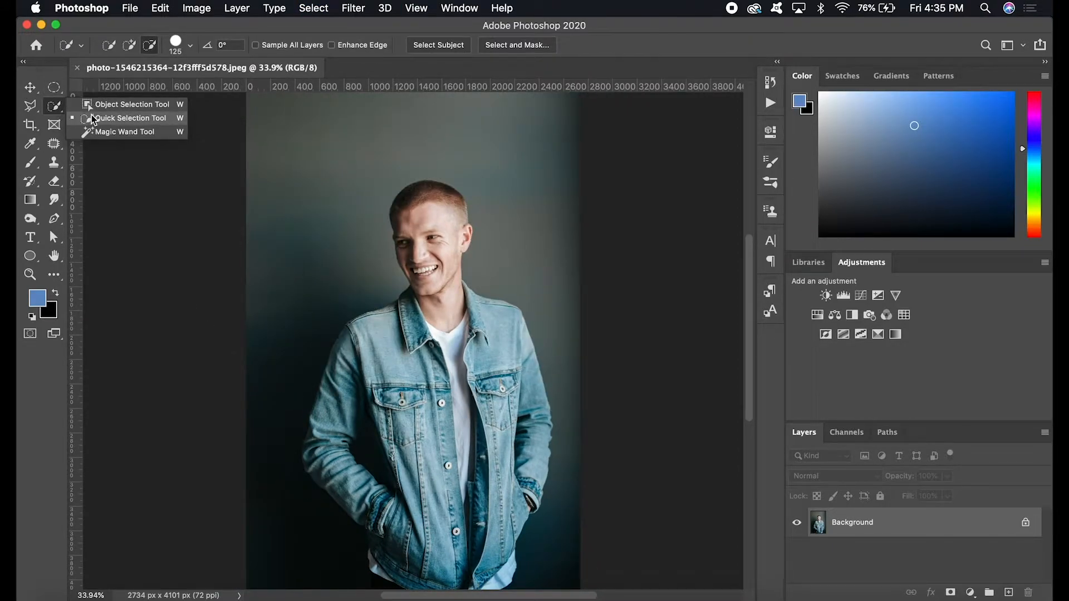
left_click(90, 118)
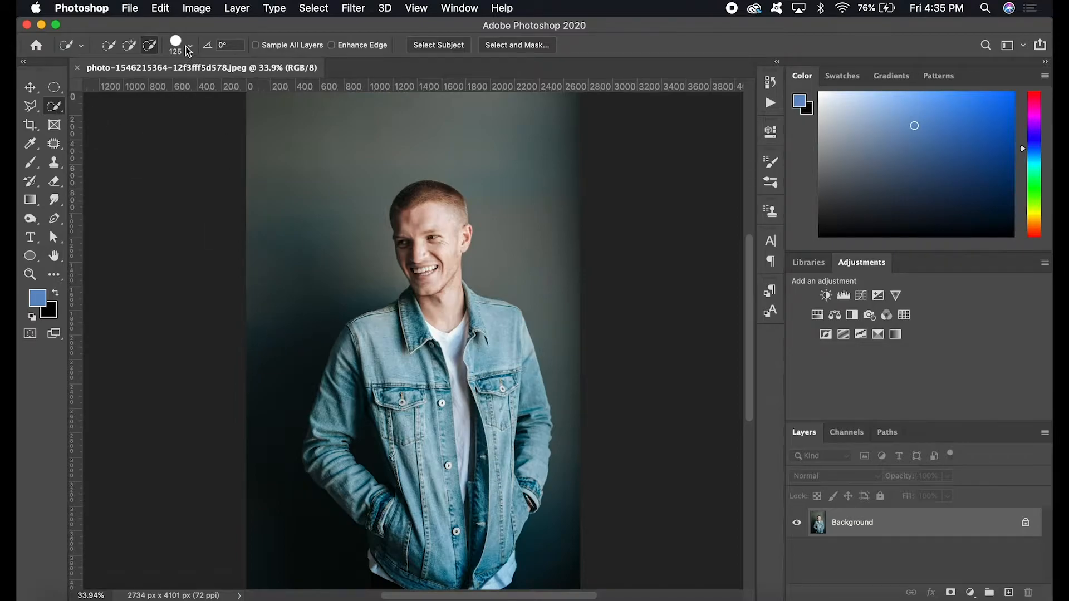
left_click(129, 45)
mouse_move(312, 285)
left_mouse_down()
mouse_move(336, 167)
mouse_move(377, 145)
mouse_move(421, 141)
mouse_move(490, 166)
mouse_move(523, 225)
left_mouse_up()
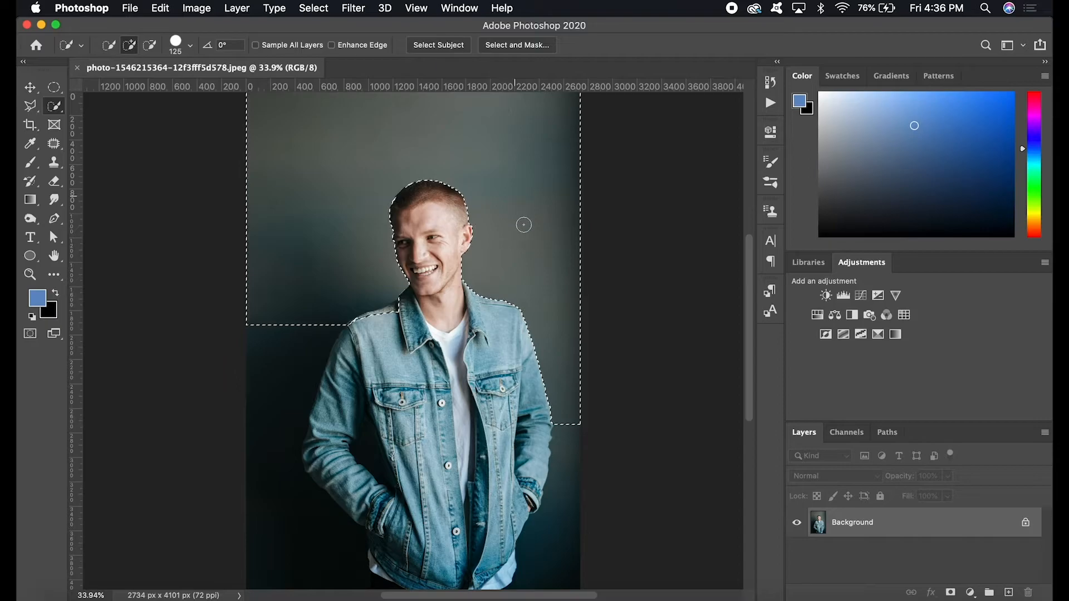
scroll(518, 280, "up", 3)
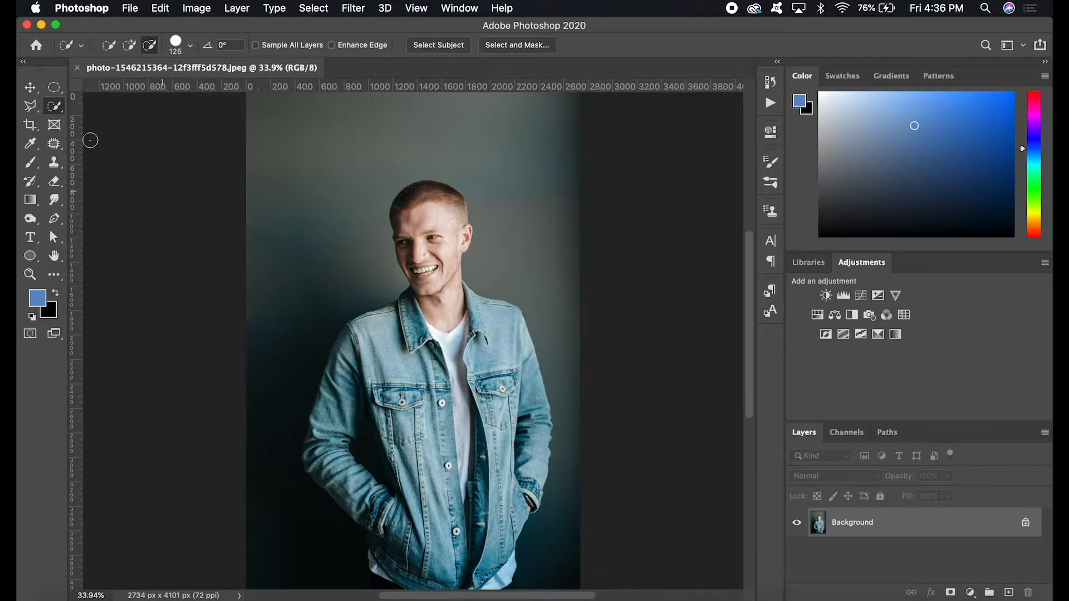
Select the man by drawing a rectangle around his whole figure with the Object Selection Tool.
right_click(53, 110)
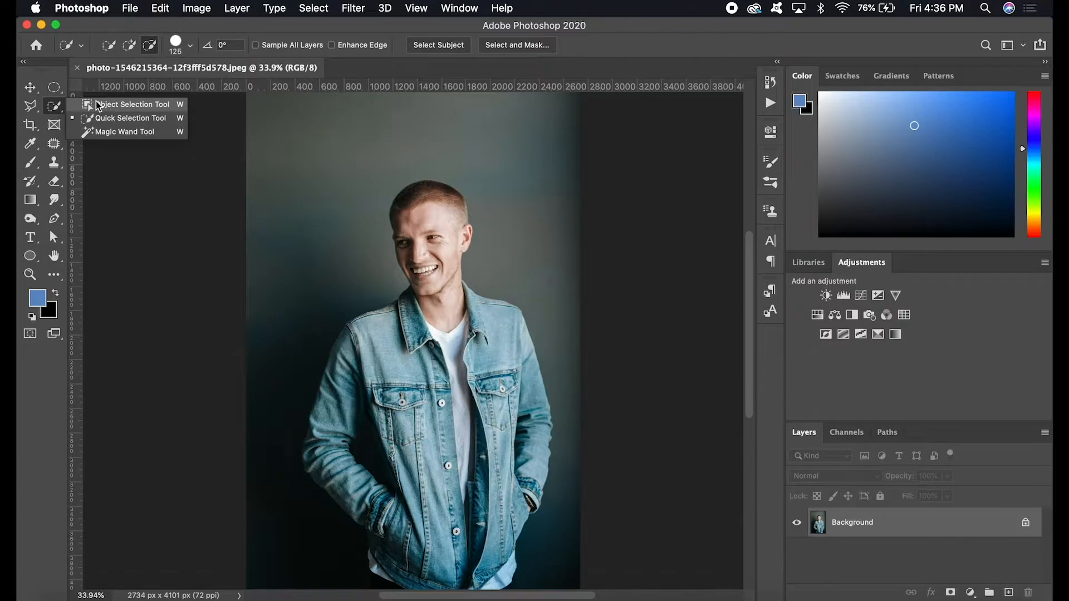
left_click(114, 104)
left_click_drag(560, 168, 290, 590)
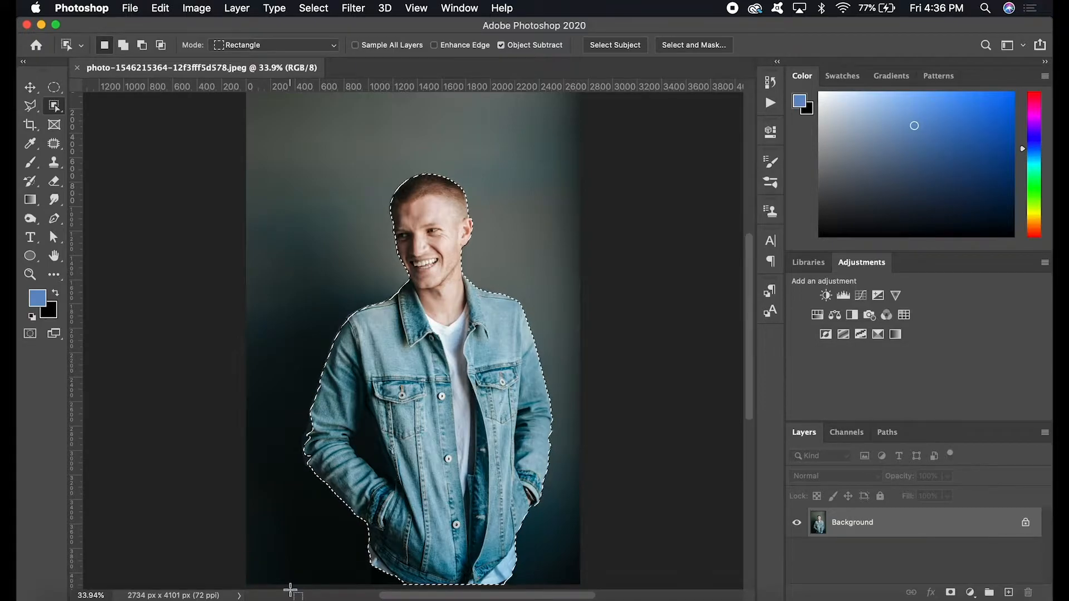
Examine the edges of the man's selection up close along the shoulders, sleeve, cuff and jacket hem.
scroll(289, 582, "up", 1)
scroll(356, 454, "up", 5)
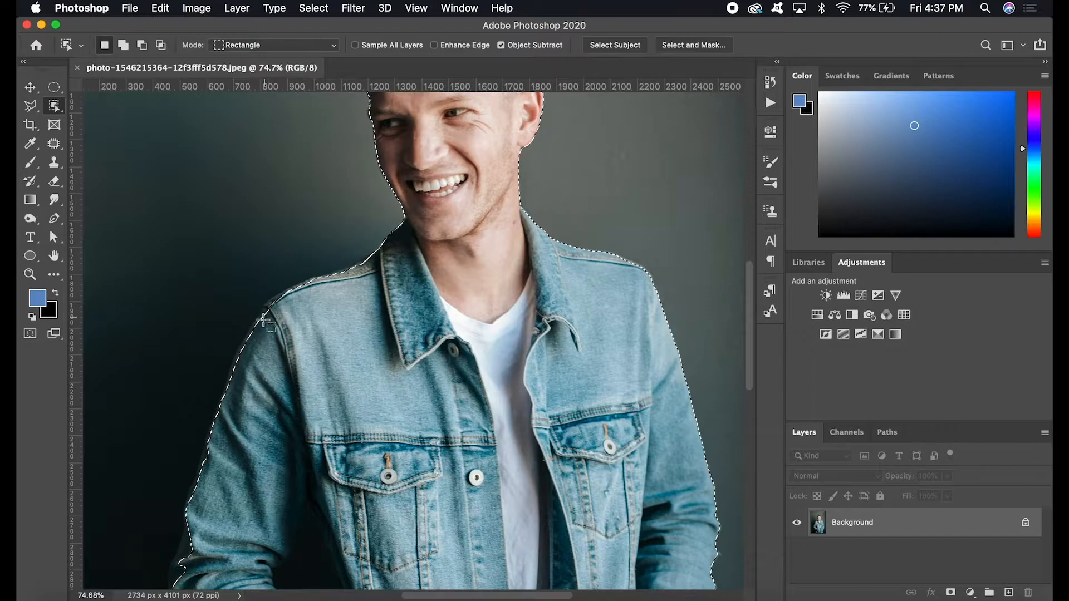
scroll(262, 365, "down", 5)
scroll(262, 365, "left", 2)
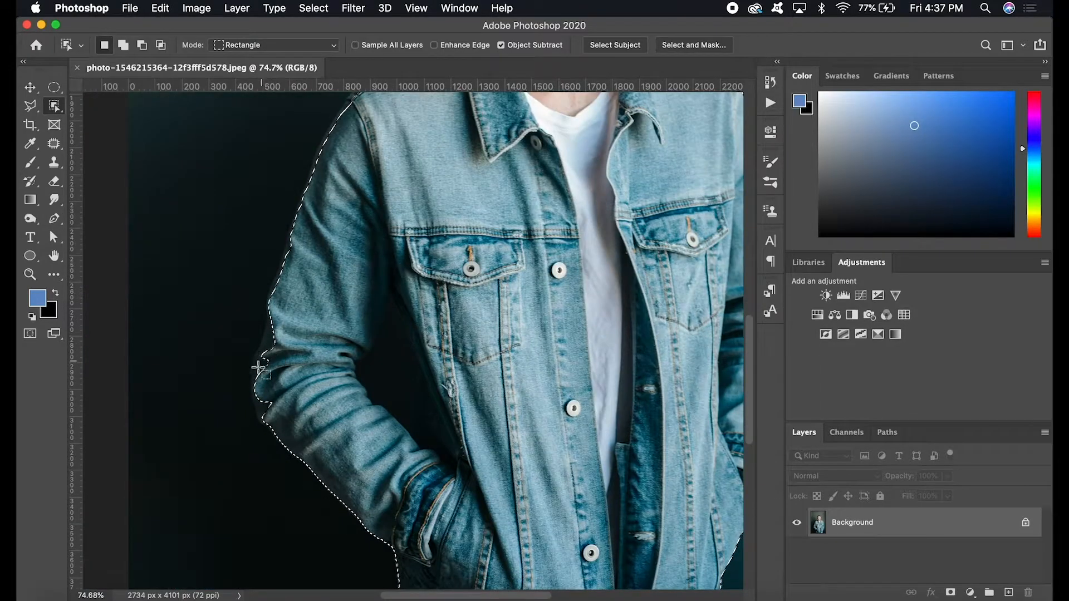
scroll(276, 420, "down", 5)
scroll(276, 421, "right", 1)
scroll(276, 420, "down", 1)
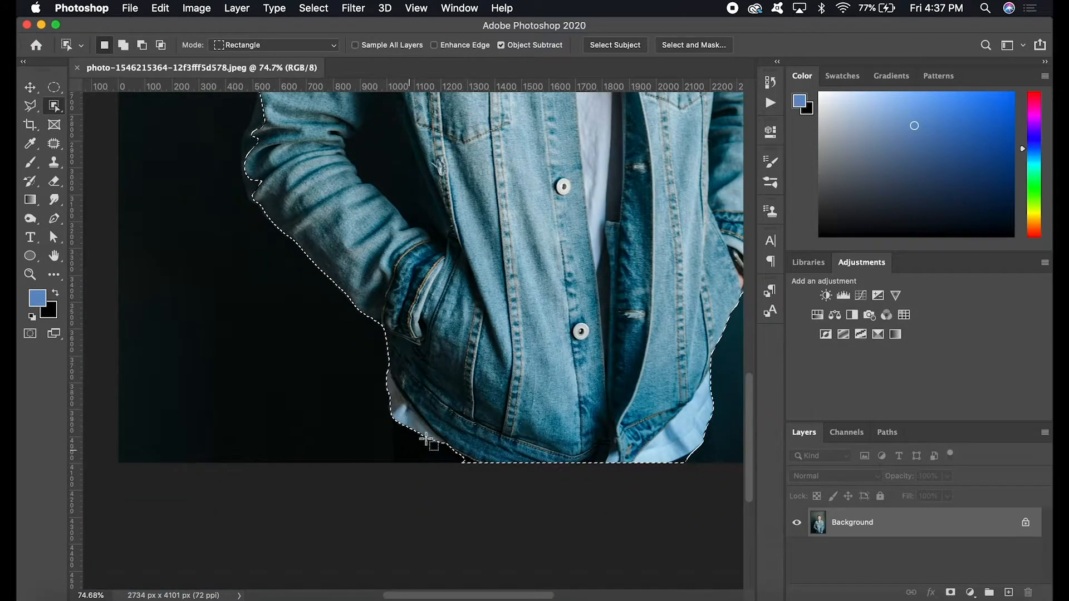
scroll(346, 415, "up", 7)
scroll(346, 415, "right", 1)
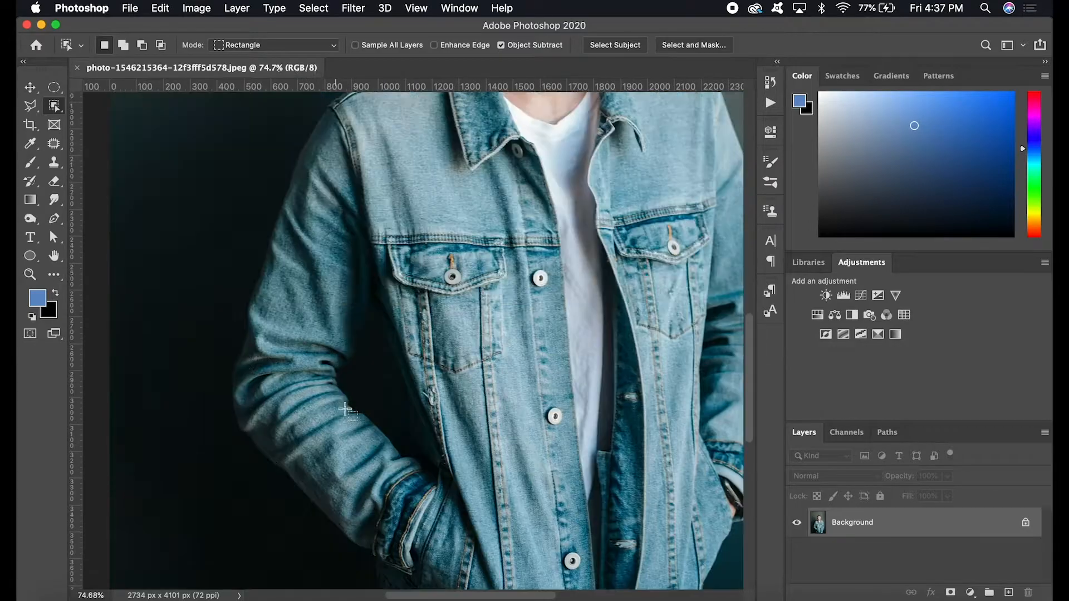
key("super+minus")
key("super+minus")
key("super+minus")
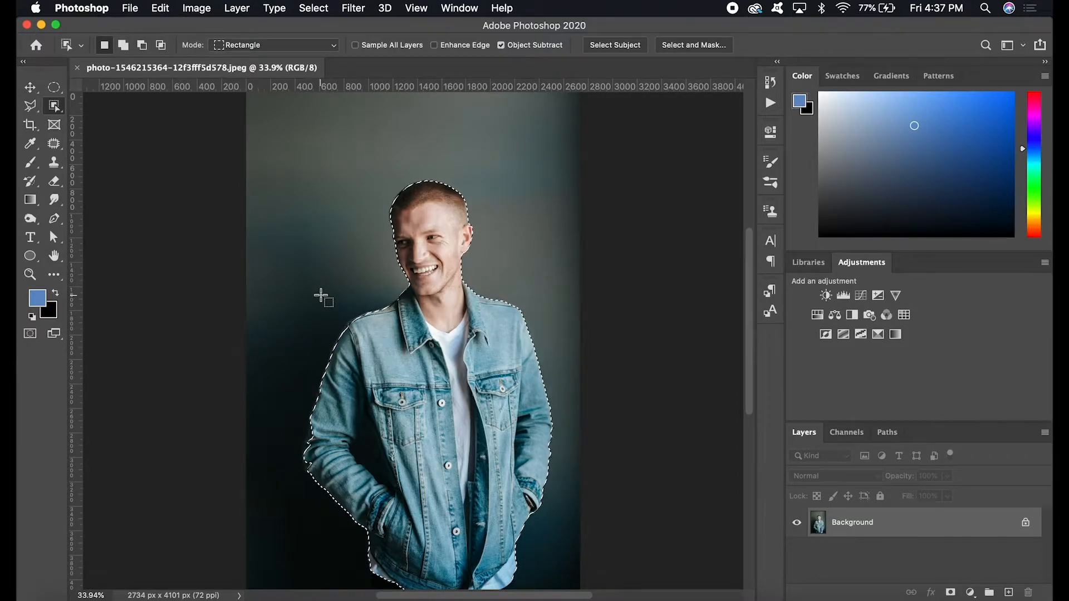
key("super+plus")
key("super+plus")
key("super+plus")
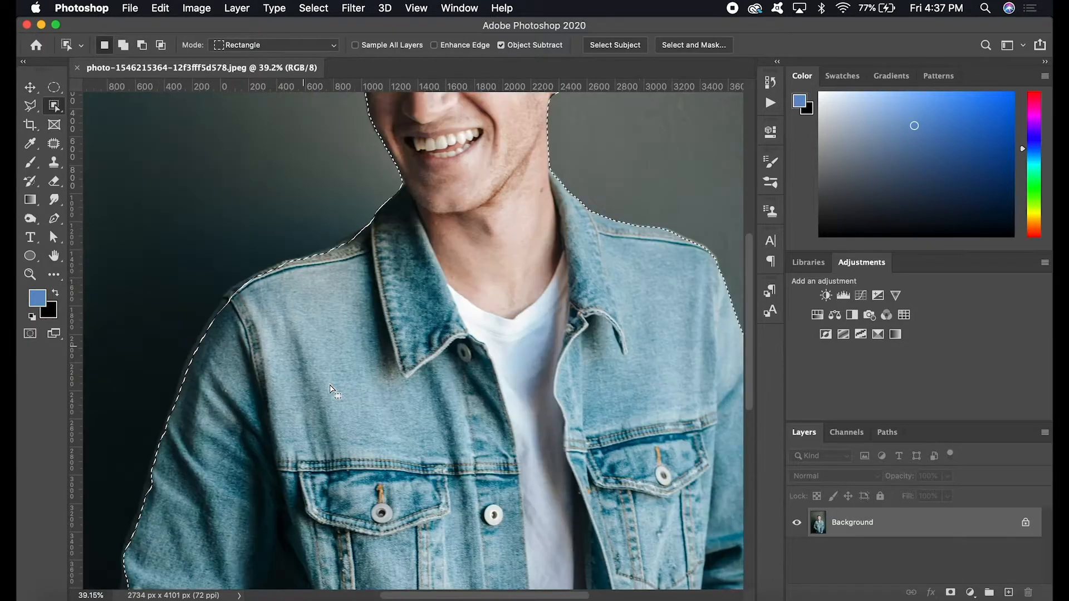
scroll(231, 341, "down", 15)
scroll(231, 341, "left", 3)
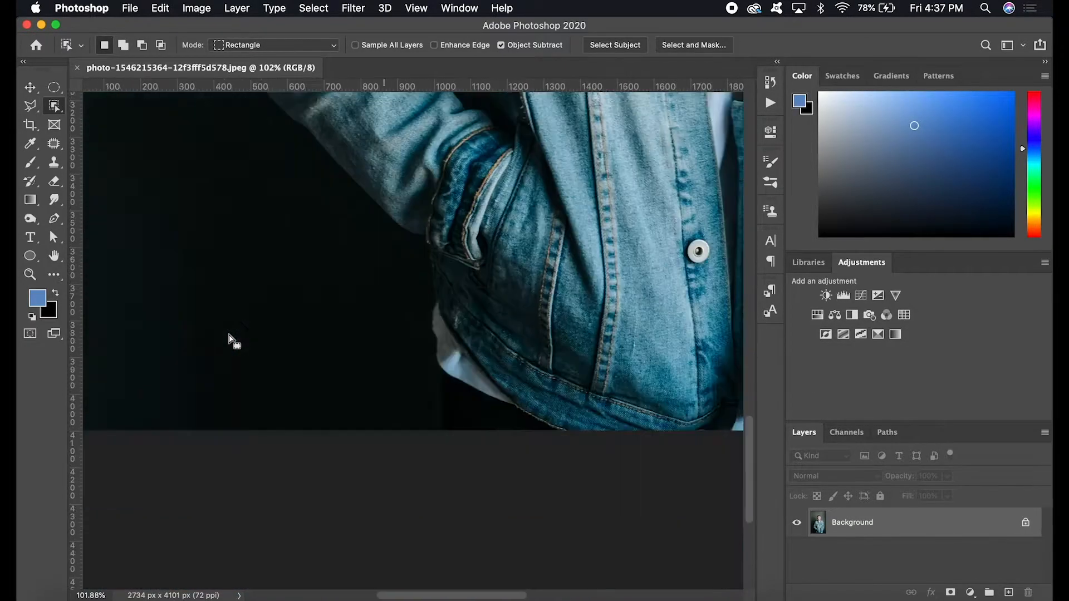
key("super+minus")
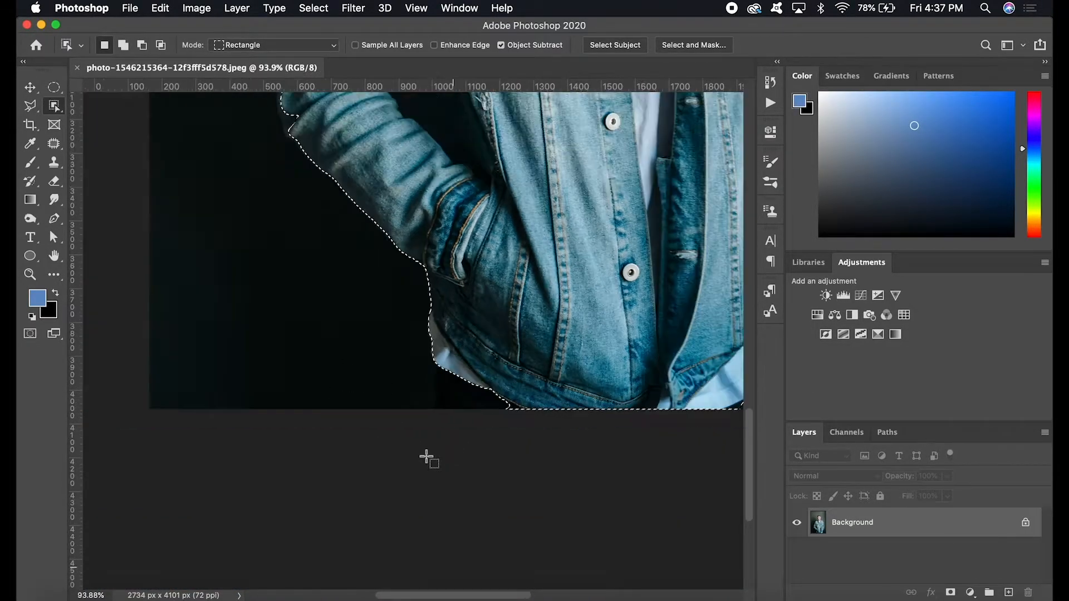
key("super+0")
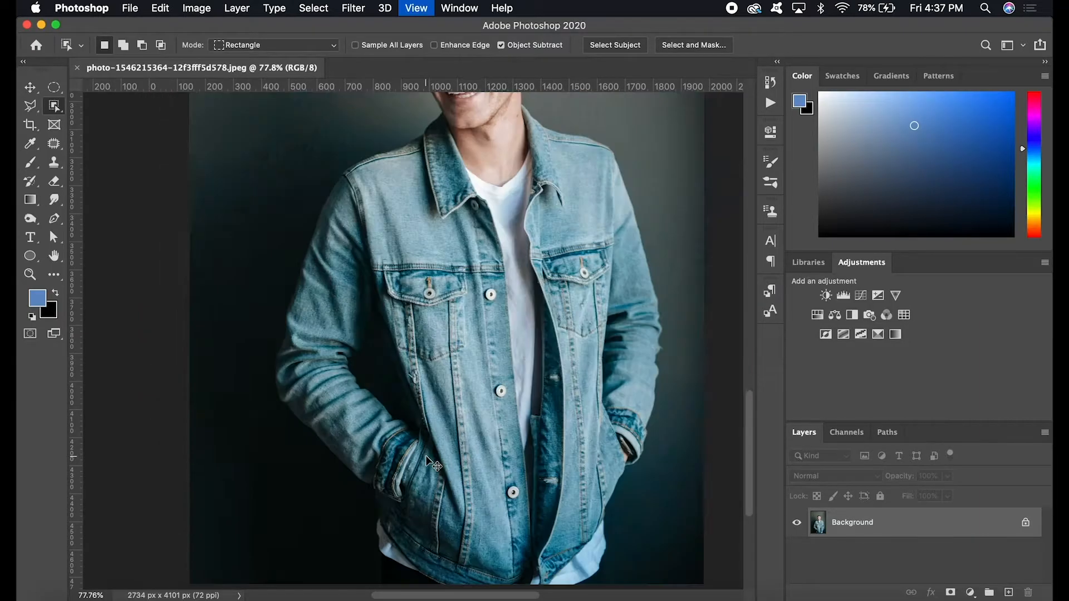
Adjust the man's selection with the Quick Selection Tool along the lower jacket and sleeve, and inspect the jacket and collar closely.
right_click(54, 106)
left_click(101, 119)
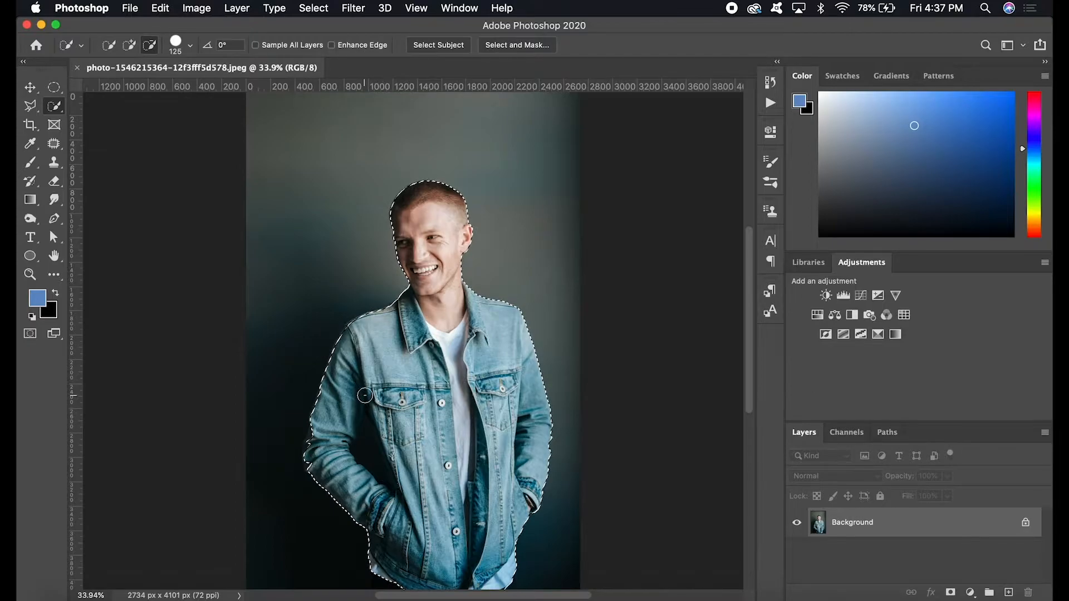
scroll(364, 395, "up", 10)
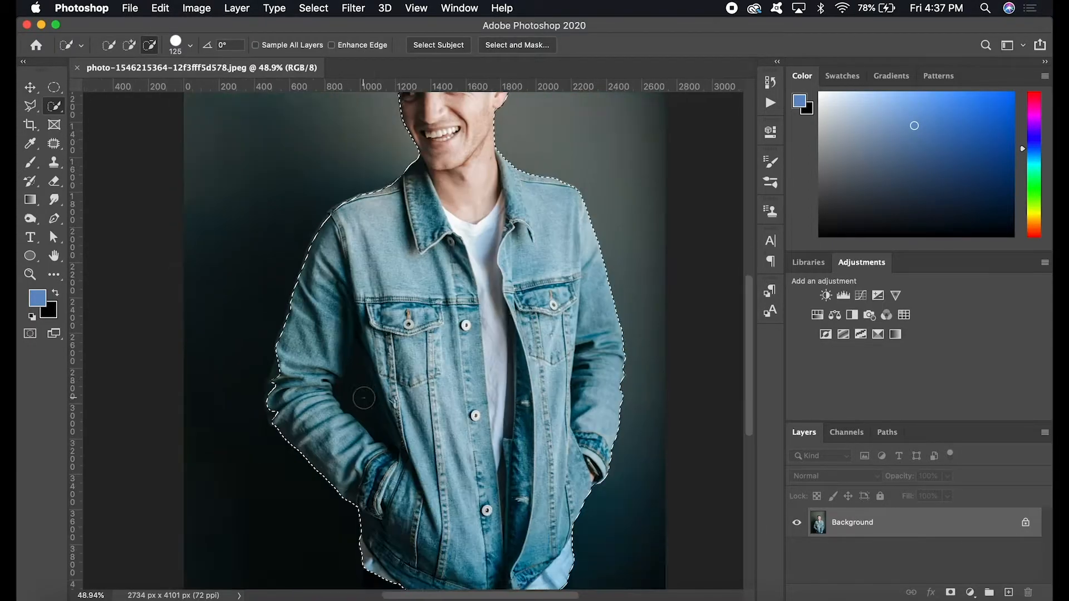
scroll(360, 434, "down", 5)
mouse_move(382, 520)
left_mouse_down()
mouse_move(347, 516)
mouse_move(341, 493)
left_mouse_up()
scroll(341, 492, "up", 5)
mouse_move(148, 466)
left_mouse_down()
mouse_move(149, 412)
mouse_move(161, 385)
left_mouse_up()
scroll(234, 384, "up", 5)
scroll(234, 385, "right", 1)
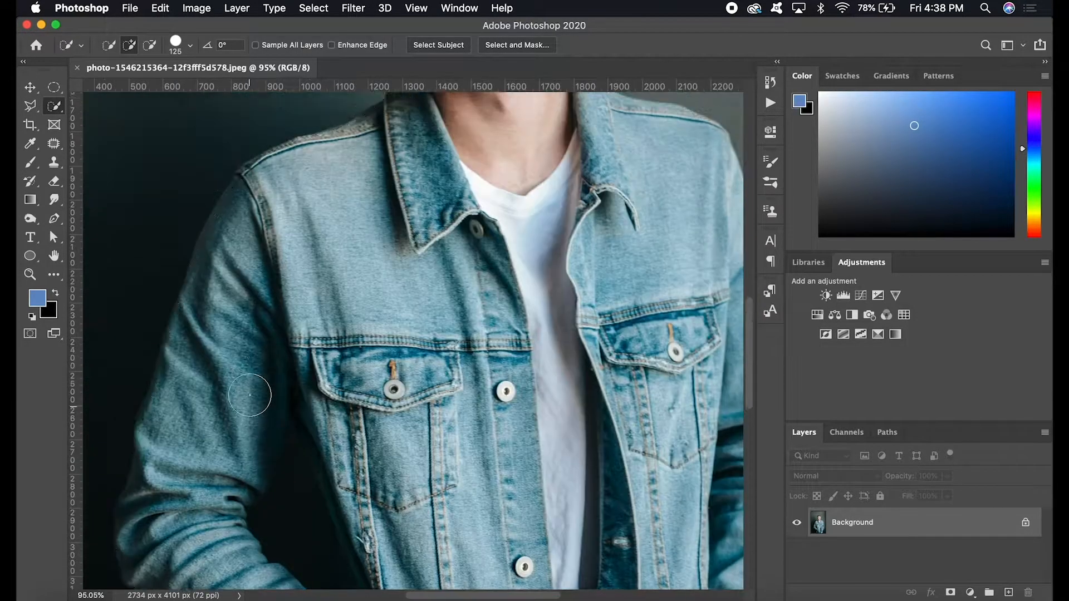
scroll(423, 278, "up", 8)
scroll(423, 279, "right", 2)
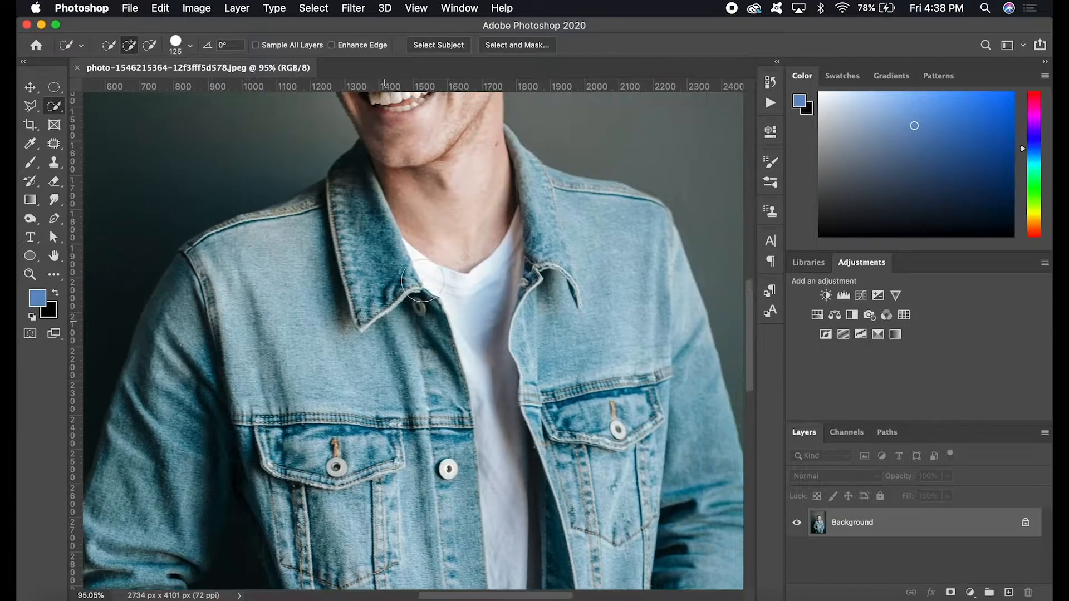
key("super+minus")
key("super+minus")
key("super+minus")
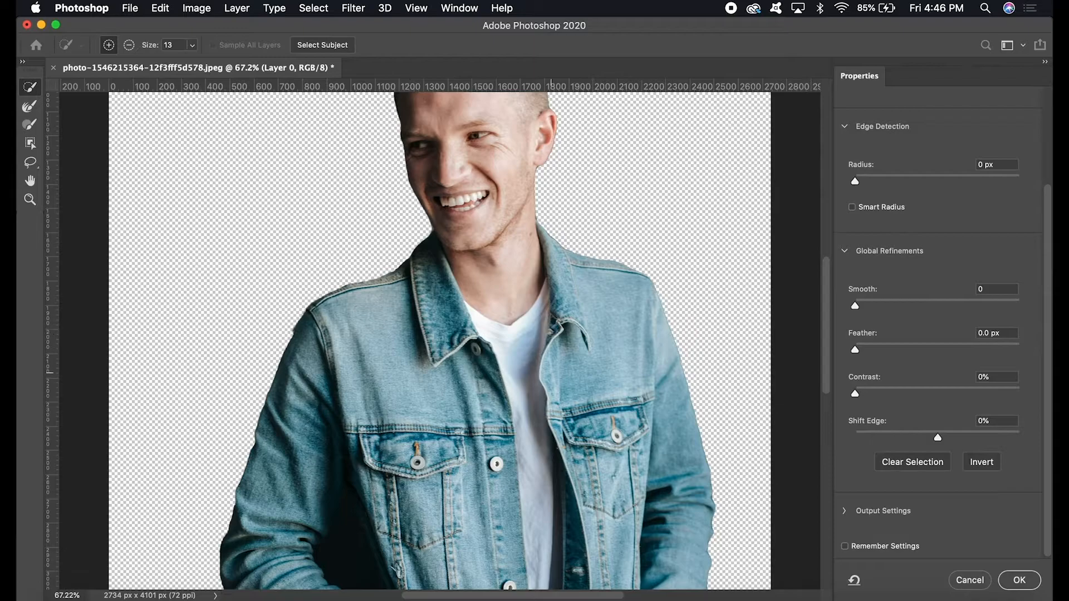
Refine the selection edge in Select and Mask with Smooth 26, Feather 2.3 px, Contrast 44% and Shift Edge -7%, and apply it.
left_click(903, 300)
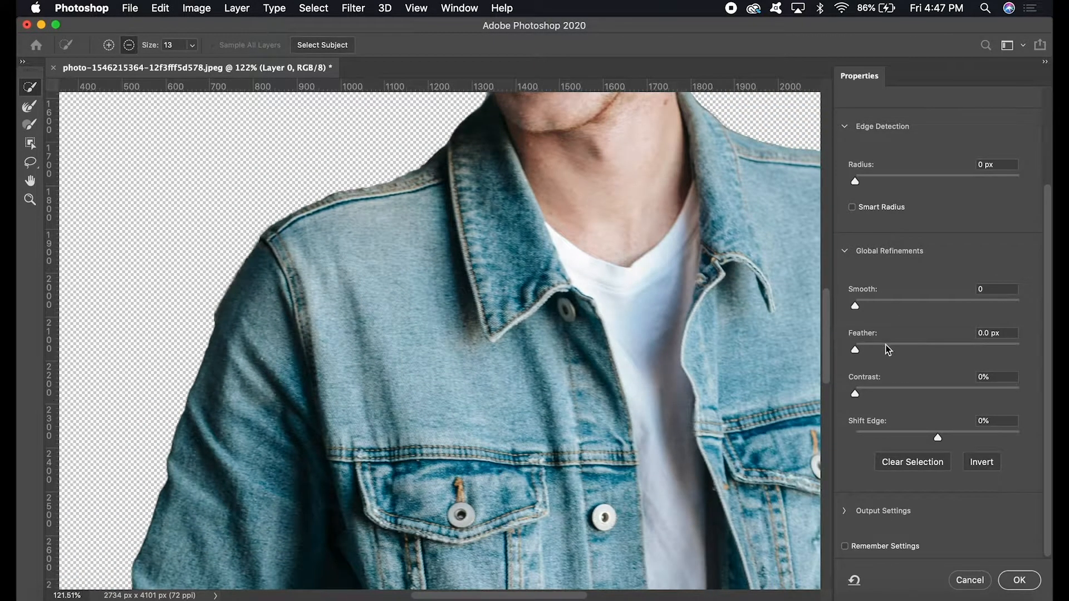
left_click(885, 345)
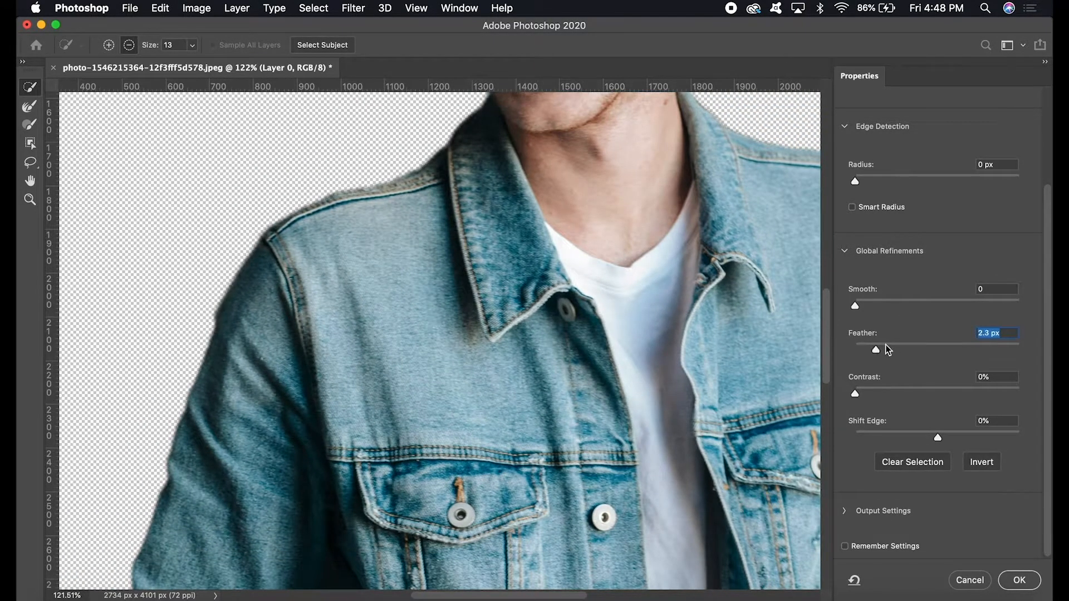
left_click(898, 300)
left_click_drag(854, 393, 926, 390)
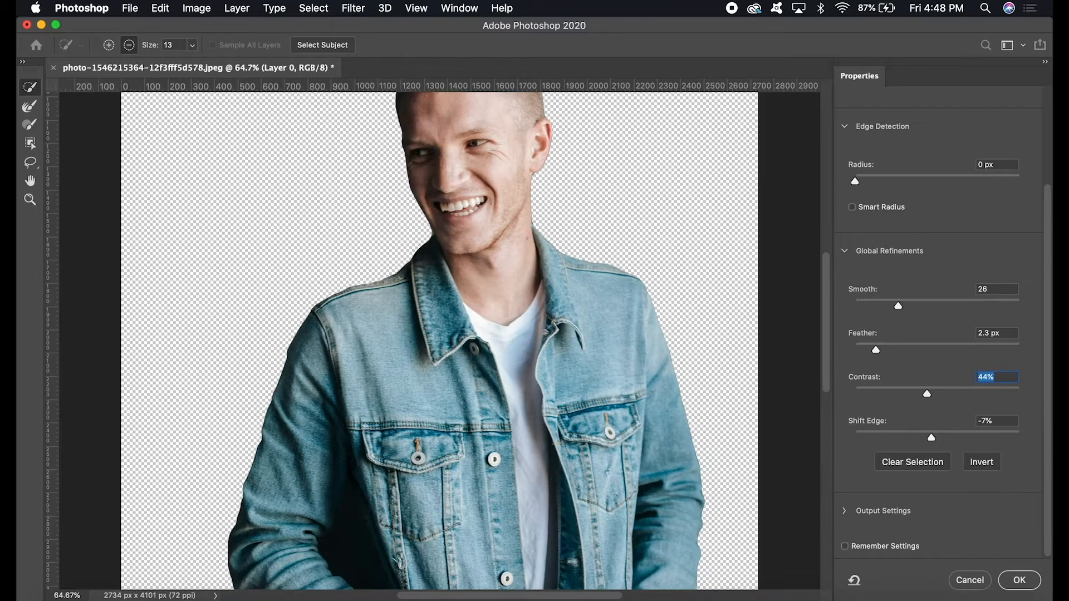
scroll(394, 295, "up", 3)
key("super+0")
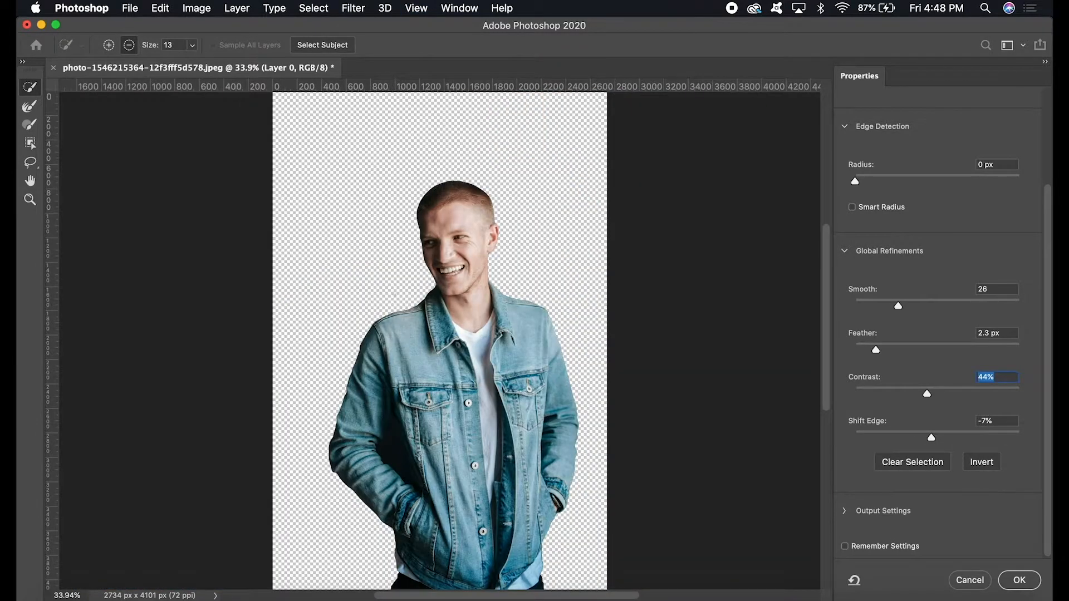
left_click(1029, 582)
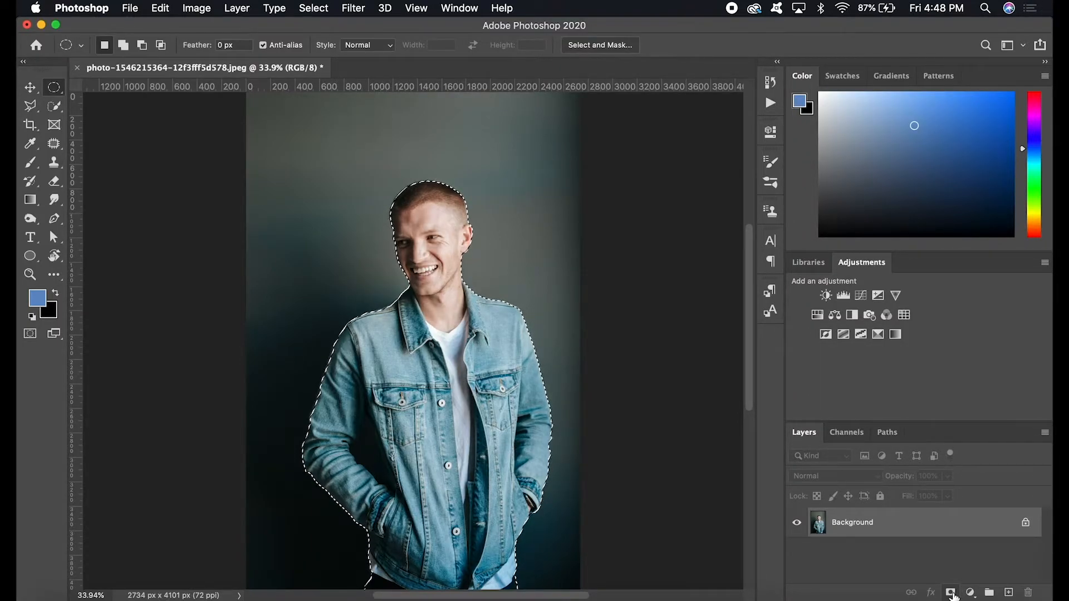
Hide the background with a layer mask made from the selection, and toggle the mask off and on again.
left_click(950, 593)
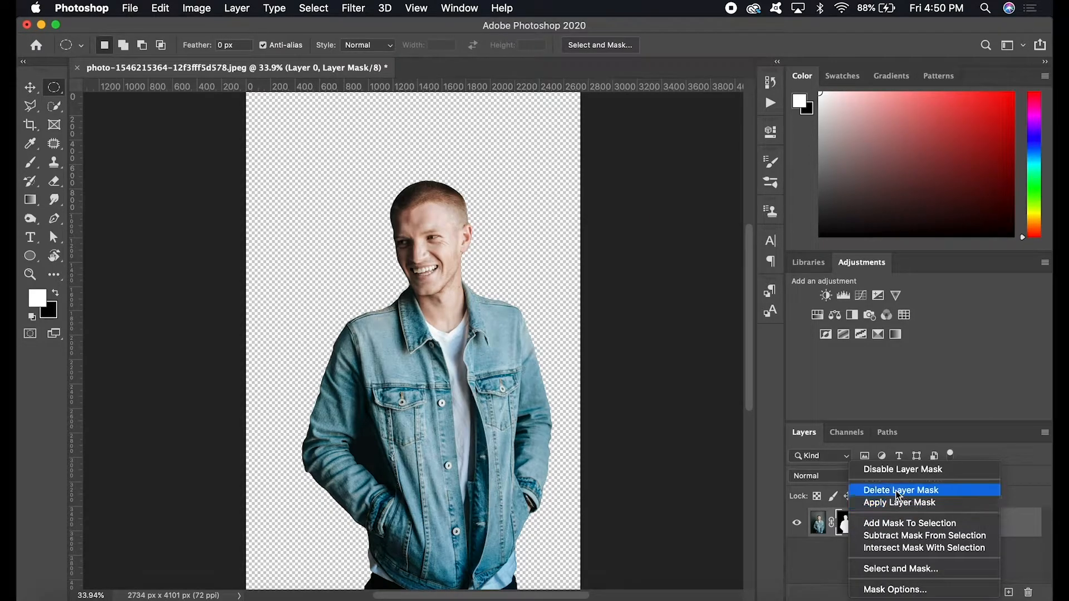
key("Escape")
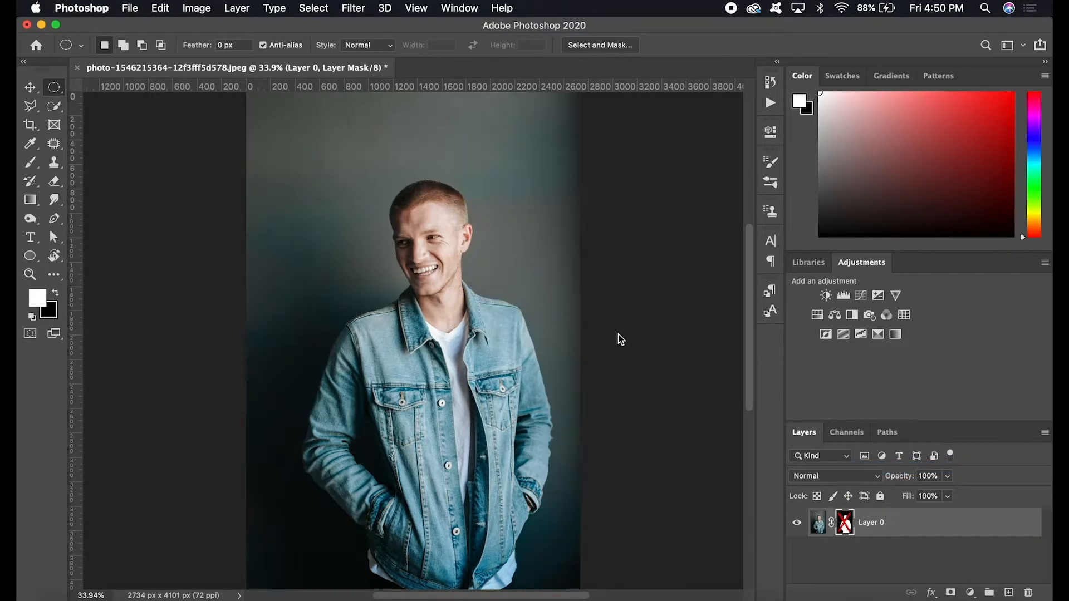
right_click(846, 528)
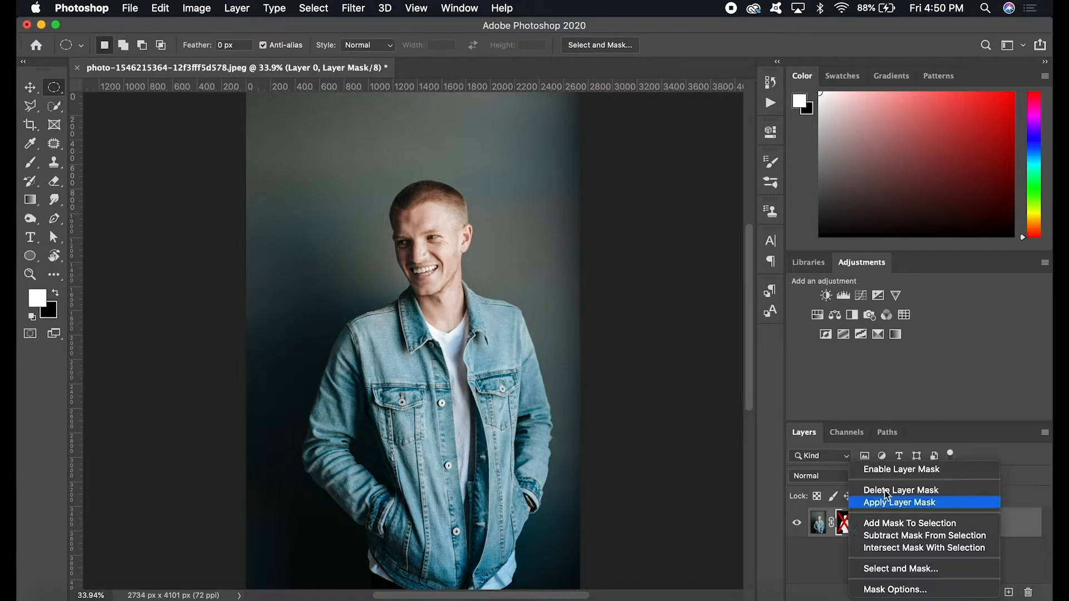
left_click(888, 469)
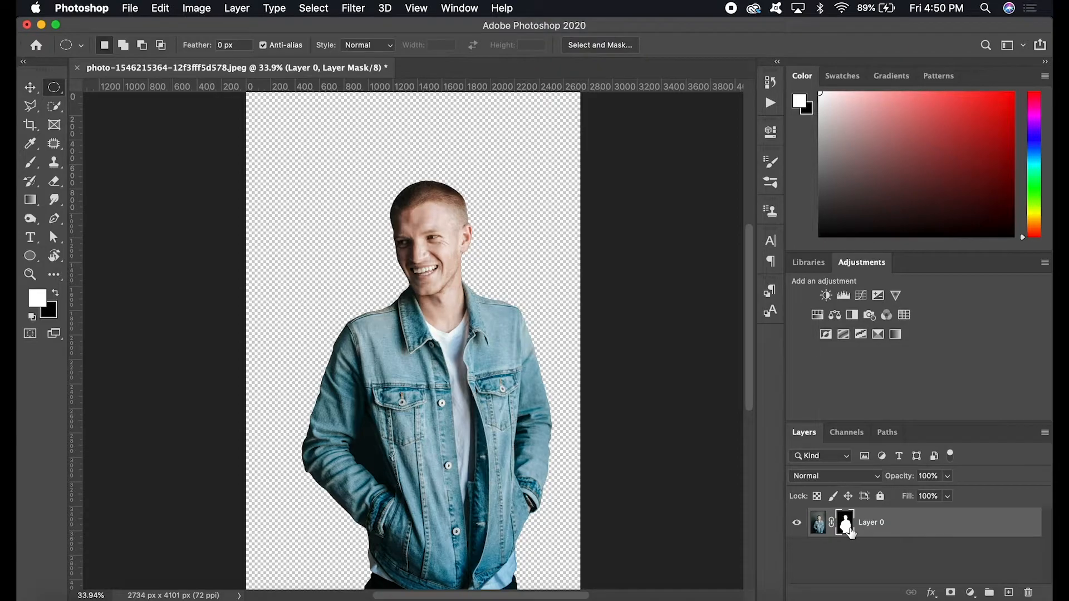
Try painting white on the layer mask beside the man's shoulder with an 80 px brush, and undo the strokes.
key("b")
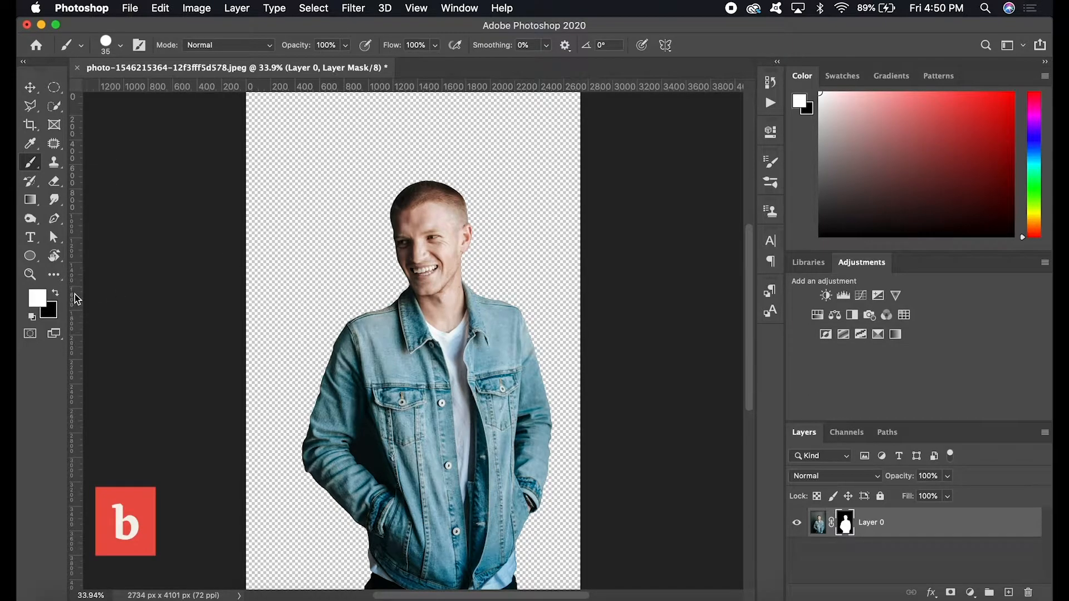
key("bracketright")
key("bracketright")
key("bracketright")
key("bracketright")
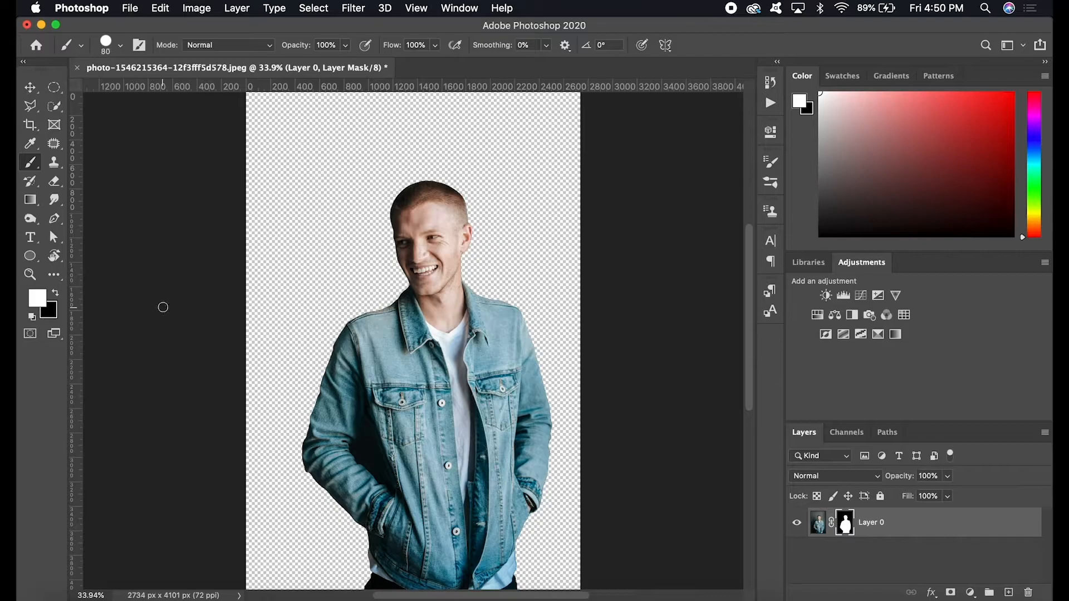
left_click(363, 295)
left_click(371, 310, "shift")
left_click(347, 277, "shift")
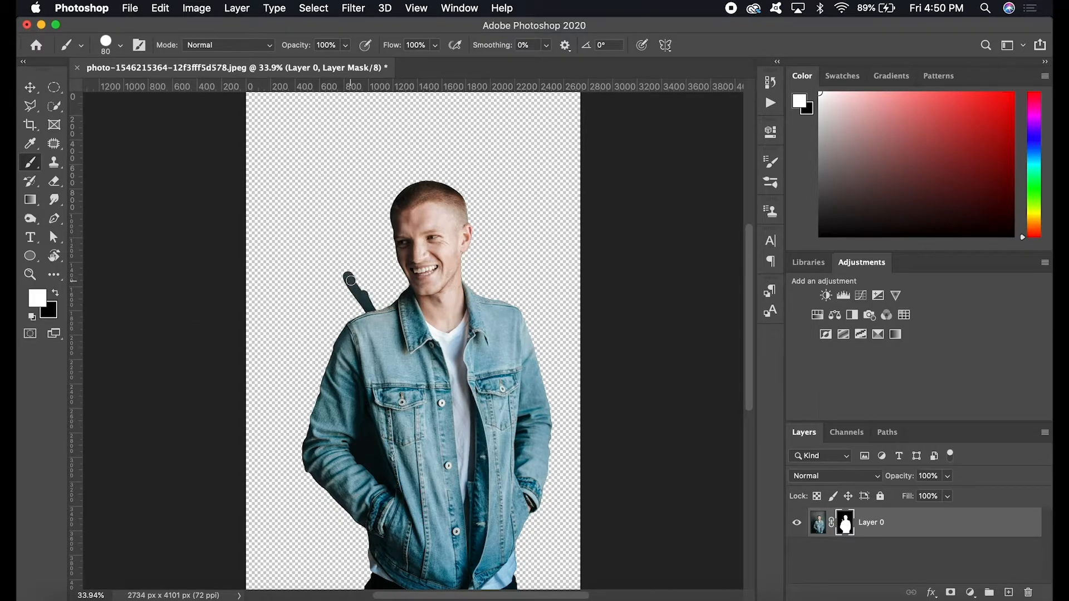
key("super+z")
key("super+z")
key("super+z")
Try painting black on the layer mask across the man's jacket and undo the painting.
key("x")
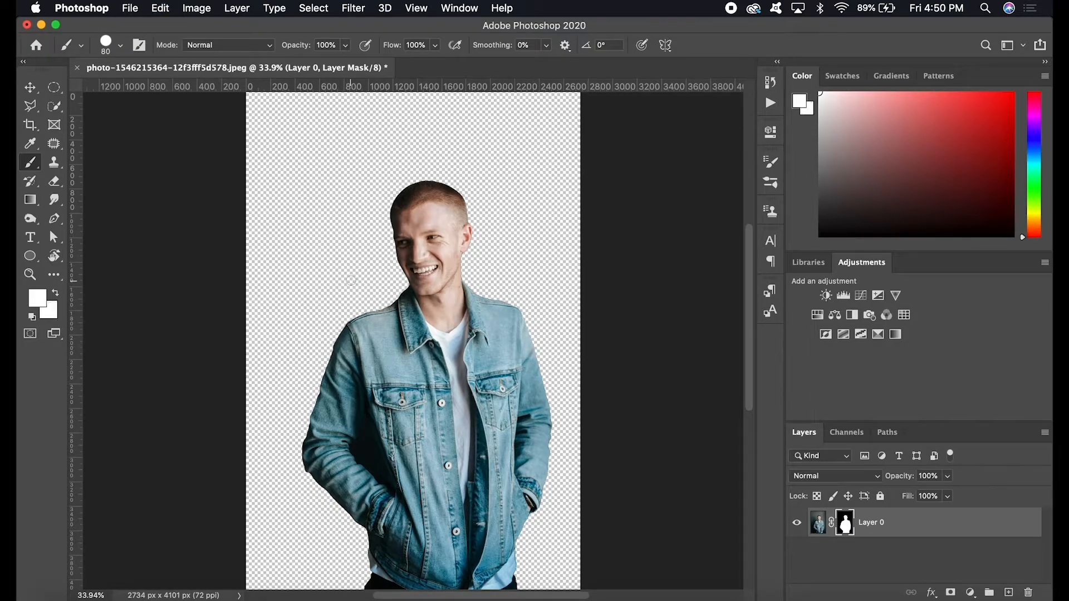
mouse_move(371, 314)
left_mouse_down()
mouse_move(384, 348)
mouse_move(339, 344)
mouse_move(536, 339)
left_mouse_up()
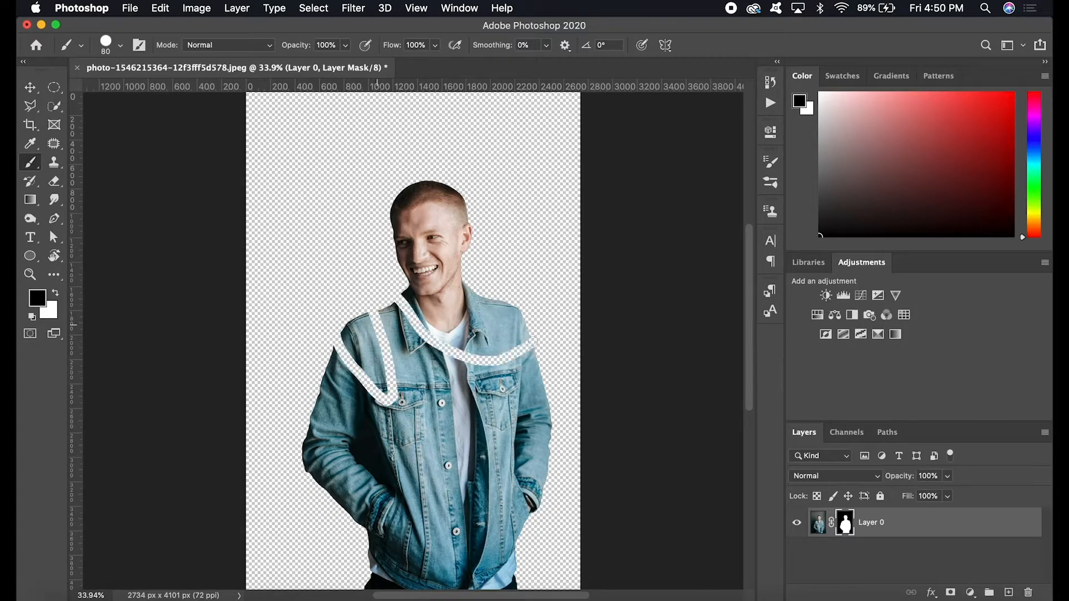
key("super+z")
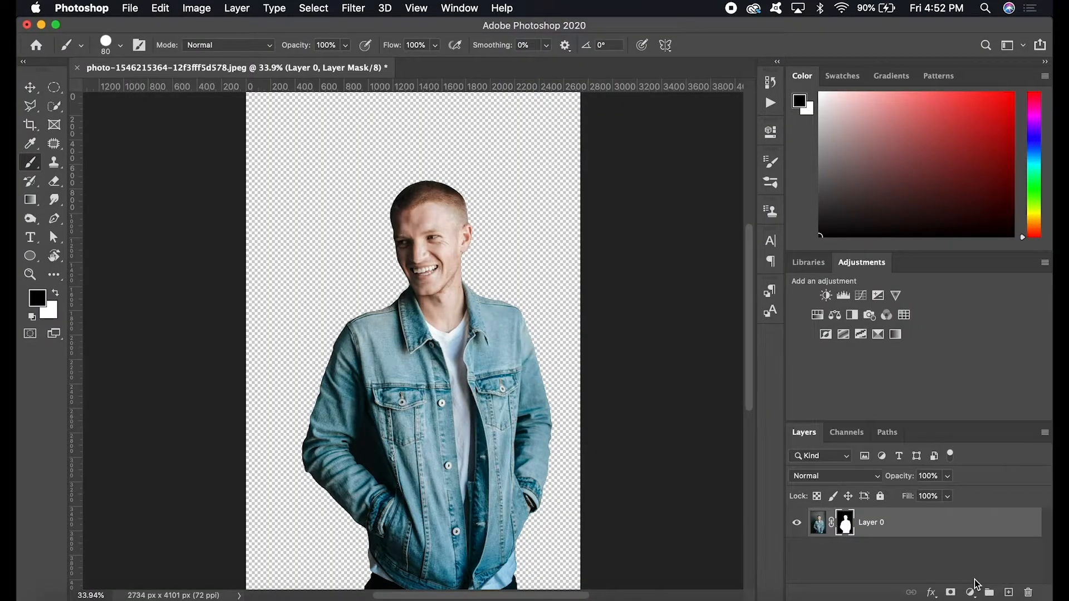
Try a 9.9 px Feather on the layer mask in Select and Mask, and cancel the refinement.
double_click(846, 523)
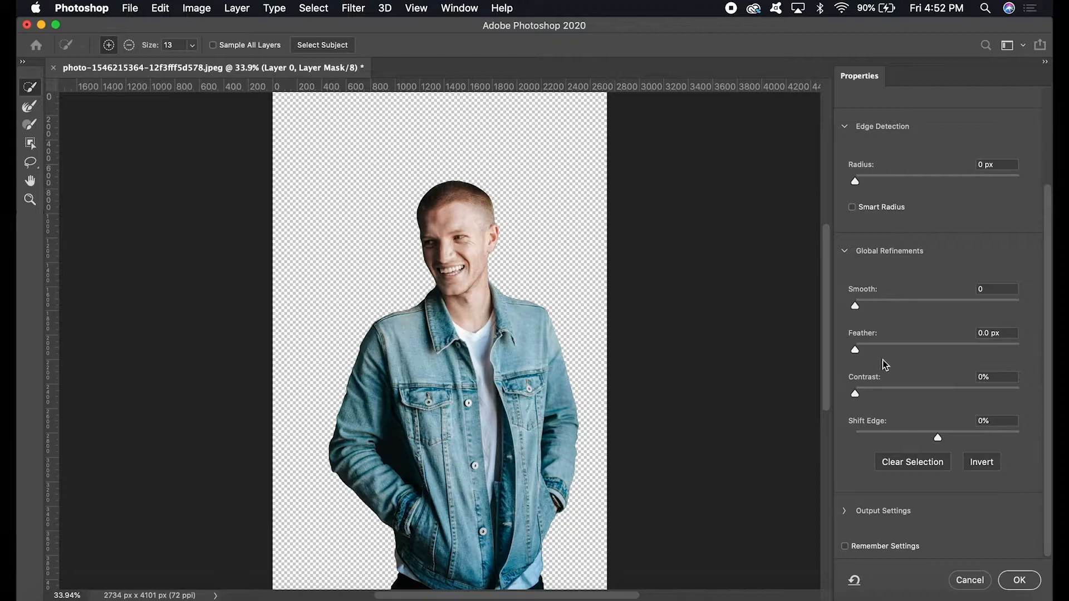
left_click(921, 344)
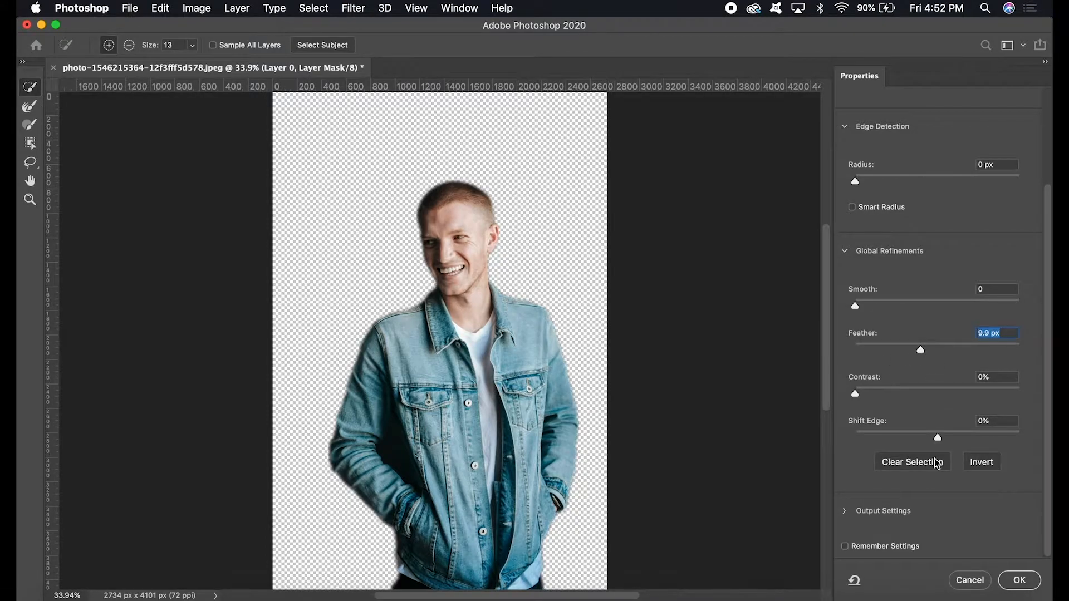
left_click(971, 580)
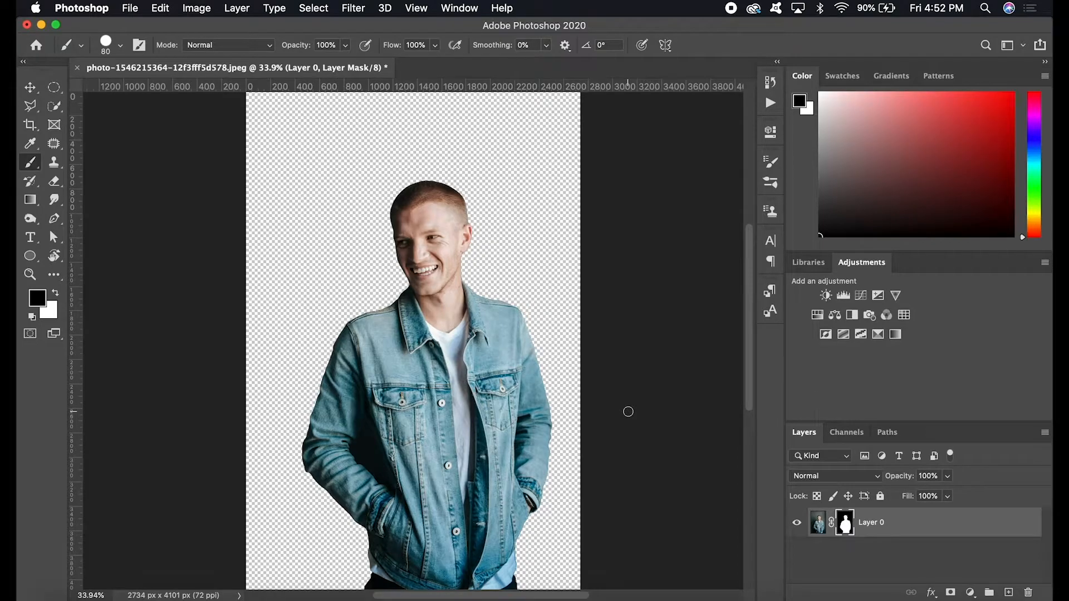
Target the layer's image instead of its mask and move the cut-out man slightly to the left.
key("v")
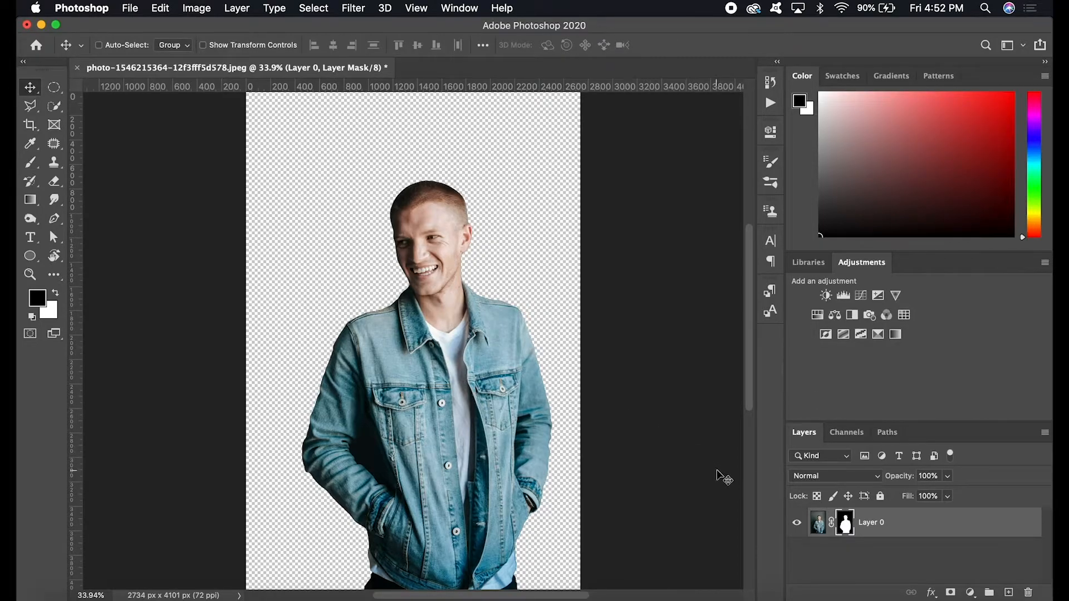
key("super+2")
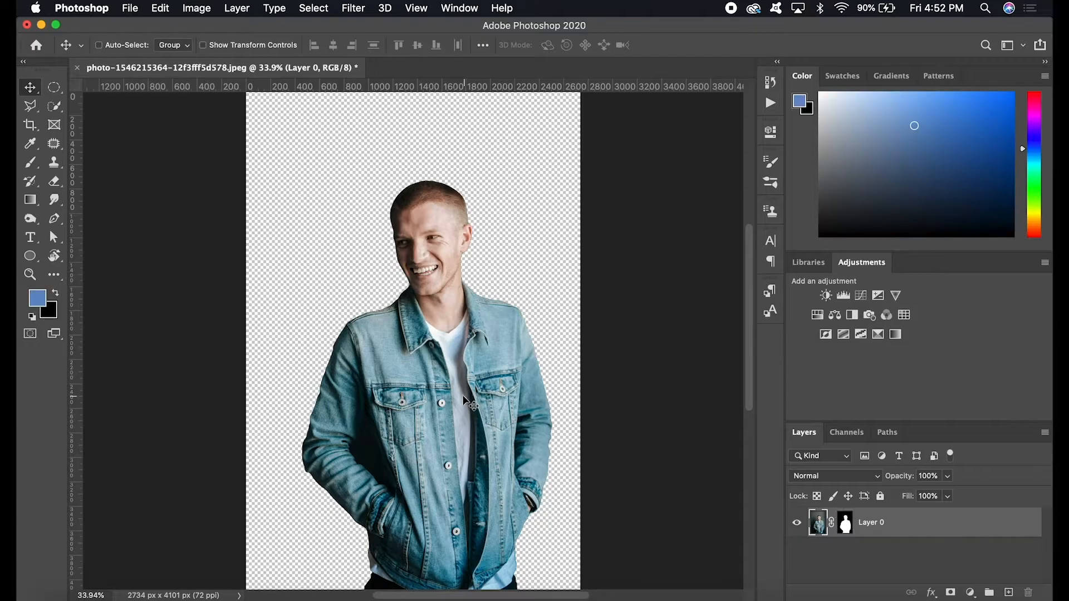
left_click_drag(447, 397, 430, 397)
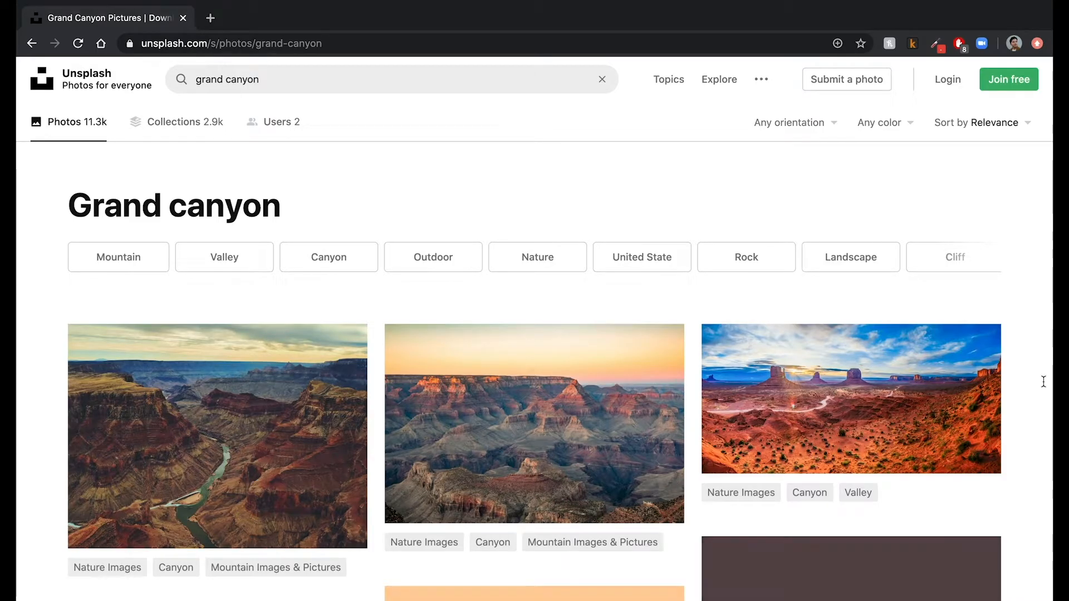
Copy the Grand Canyon photo with red foreground rocks and a cloudy sky from the Unsplash results, and return to Photoshop.
scroll(1044, 385, "down", 4)
scroll(1045, 386, "down", 2)
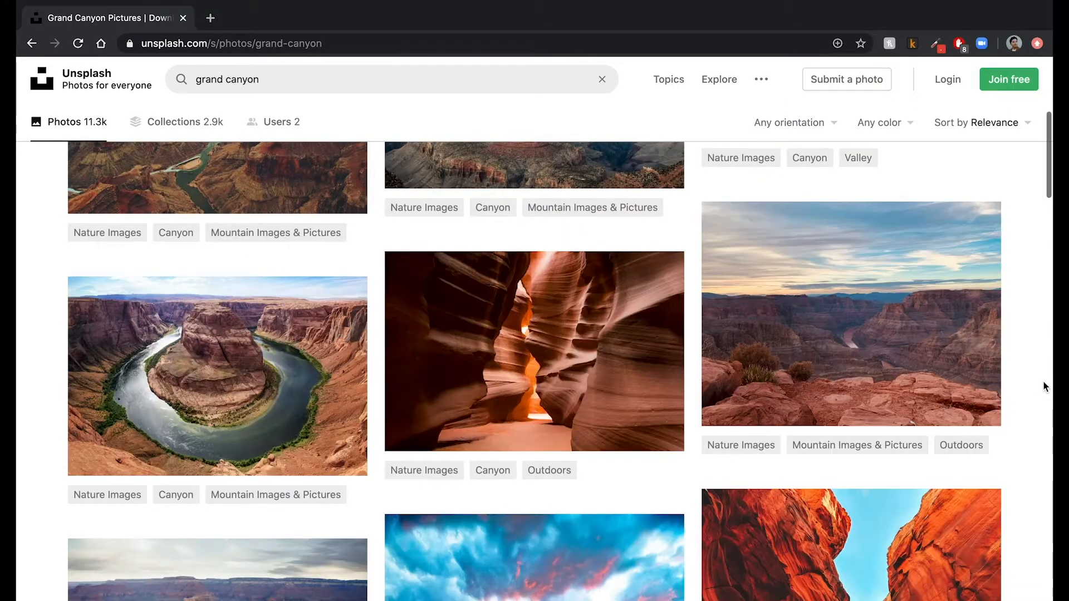
left_click(926, 347)
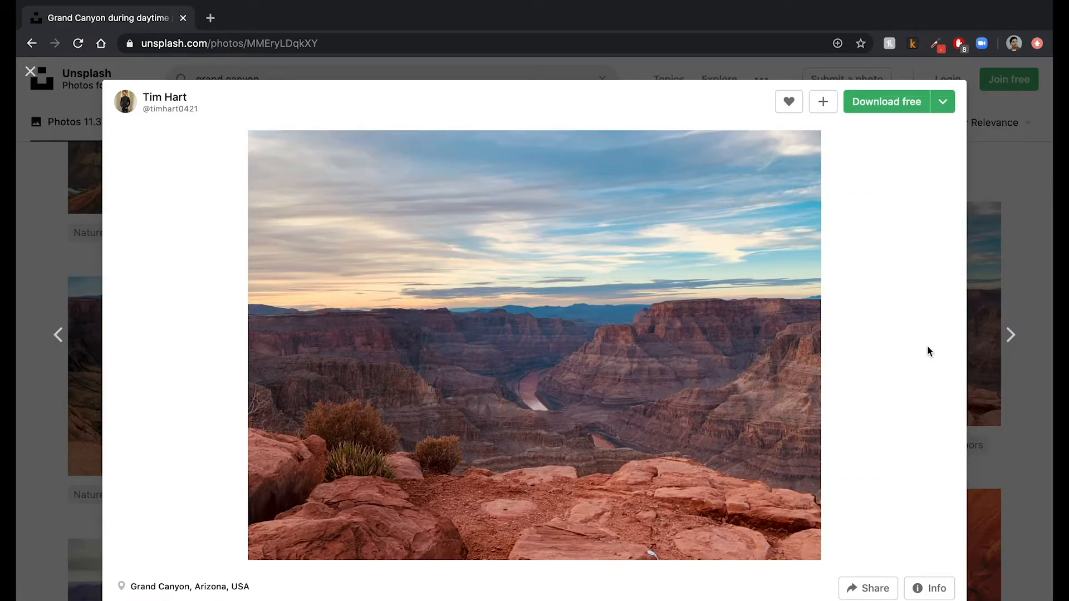
left_click(703, 318)
right_click(719, 338)
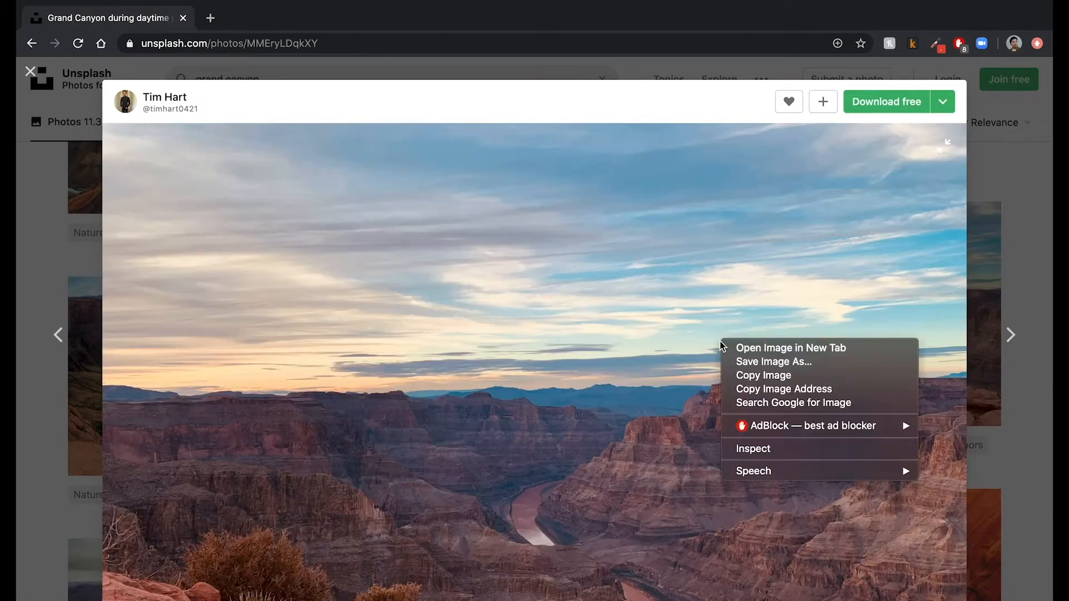
left_click(745, 381)
key("ctrl+Left")
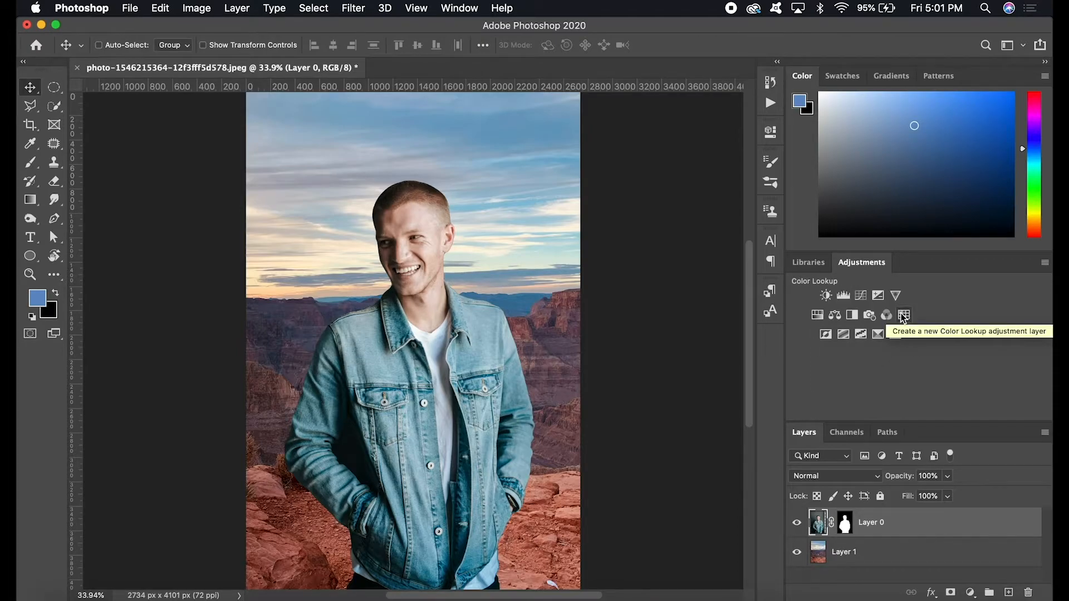
Add a Color Lookup adjustment layer above the man using the 3DLUT file Fuji ETERNA 250D Kodak 2395.
left_click(904, 315)
left_click(659, 175)
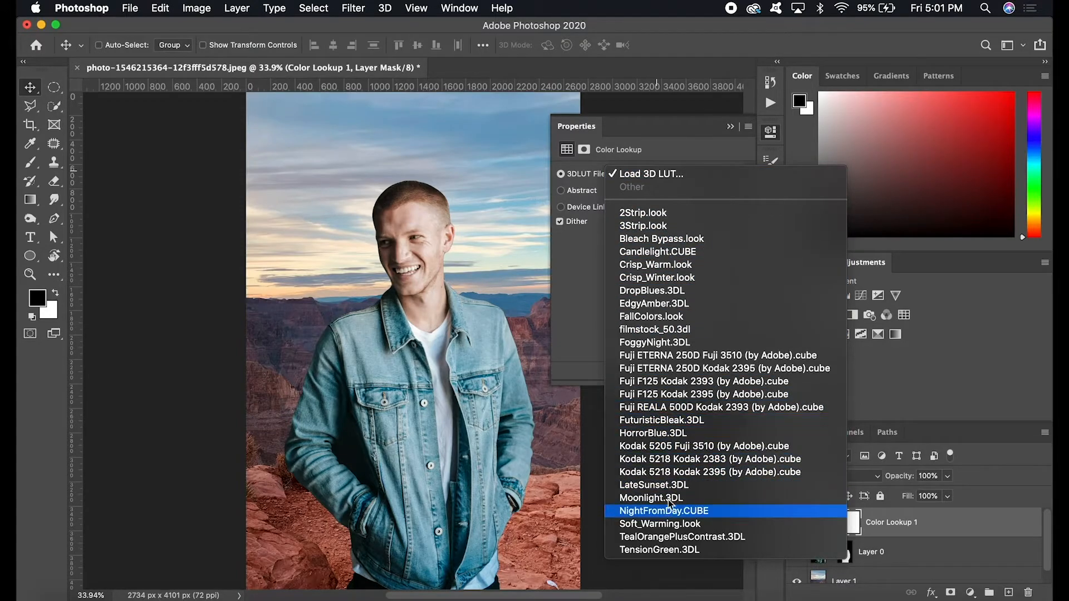
left_click(676, 369)
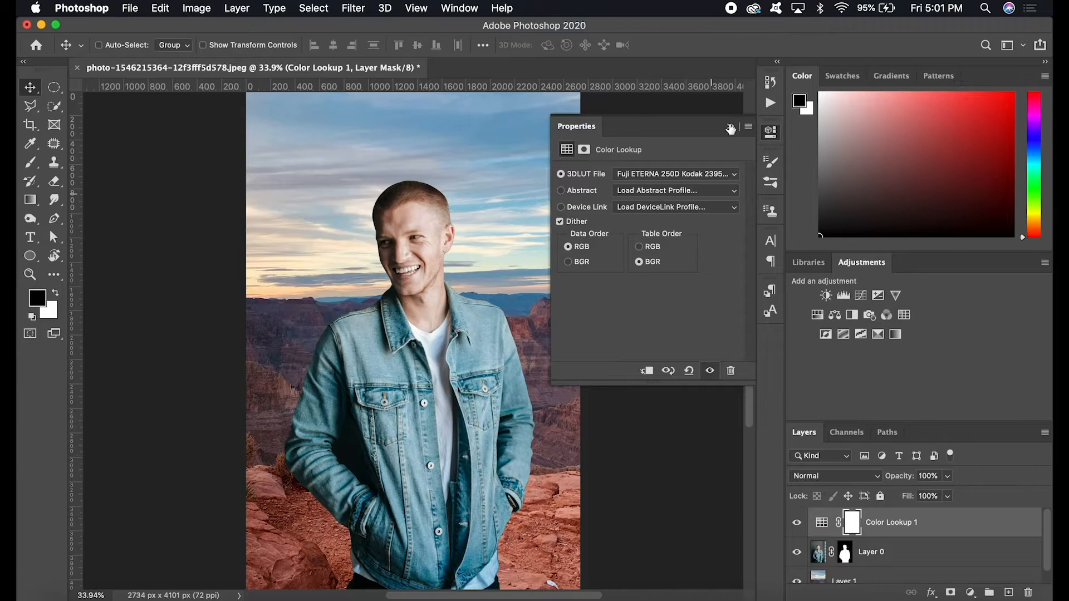
left_click(730, 128)
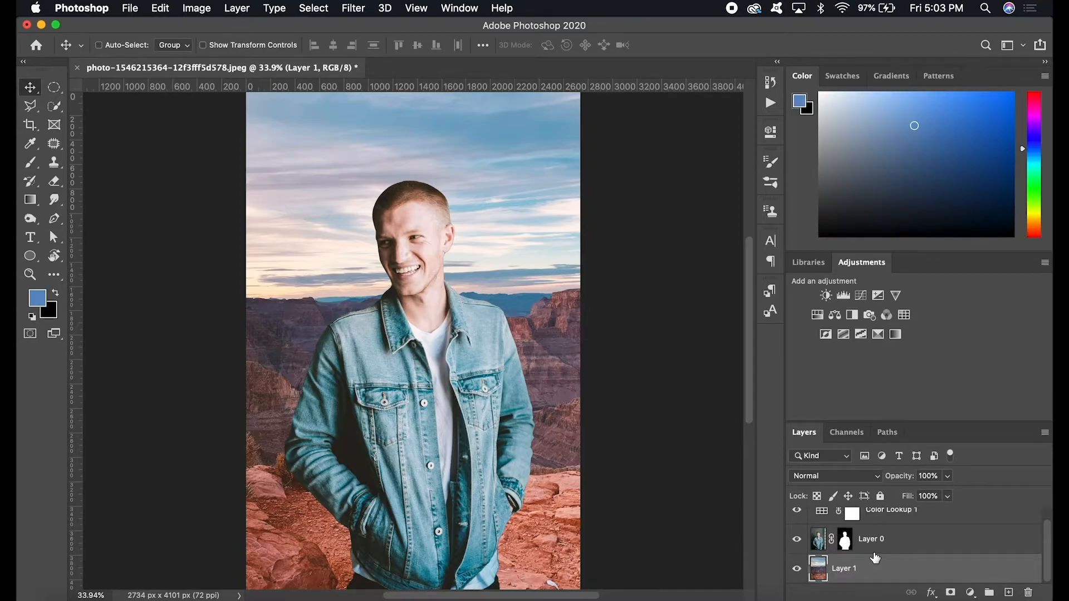
Hide the Grand Canyon layer and fill a new layer above it with a diagonal blue linear gradient.
left_click(797, 568)
left_click(1008, 593)
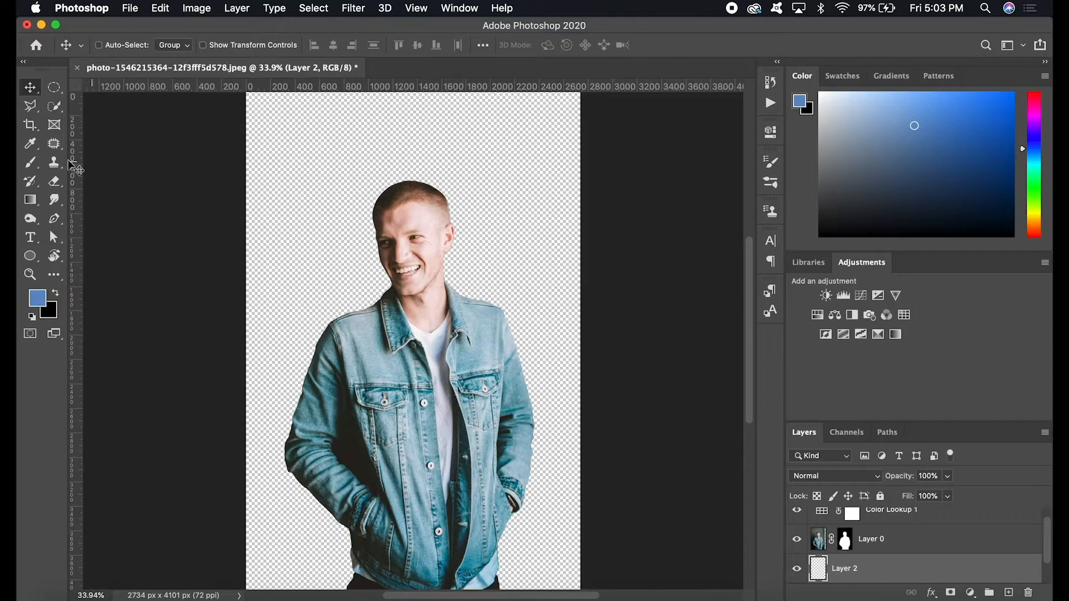
key("g")
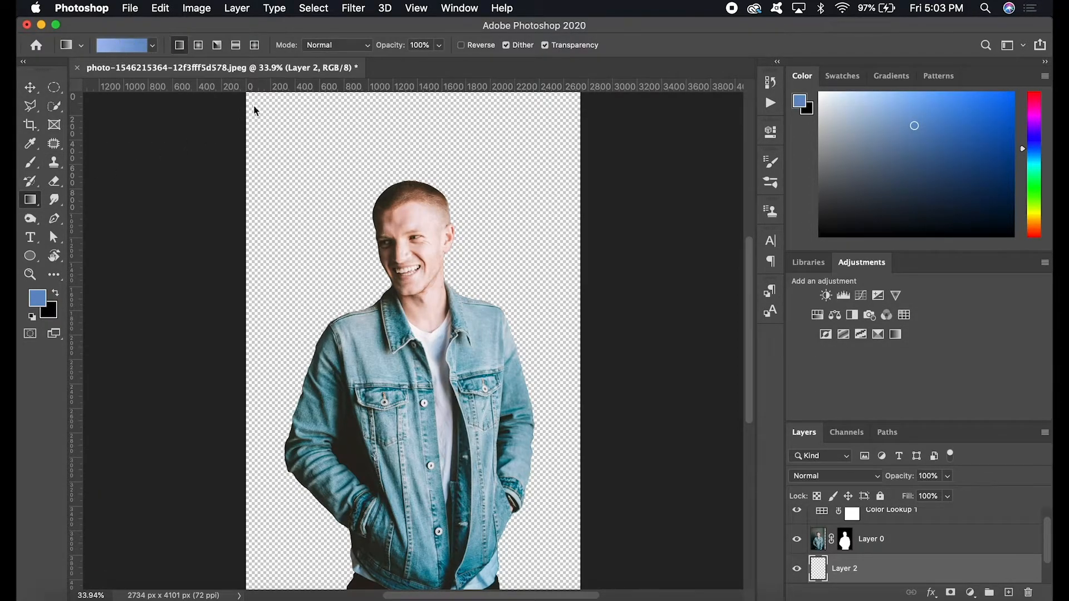
left_click_drag(263, 112, 563, 566)
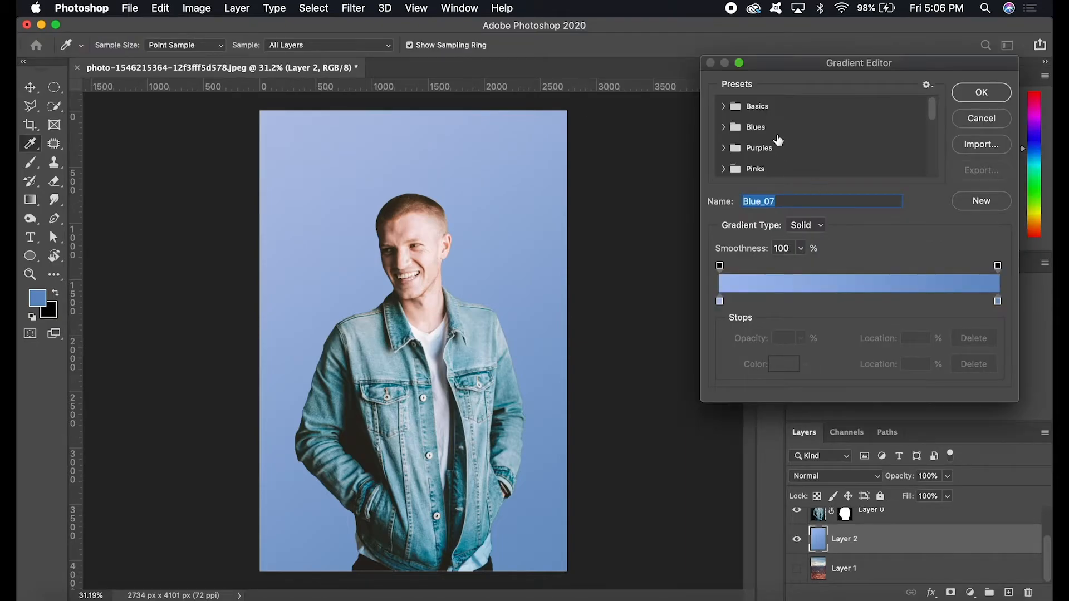
Recolor both gradient stops with light and dark teal sampled from the denim jacket, and redraw the gradient diagonally across the background layer.
scroll(778, 140, "up", 3)
left_click(719, 301)
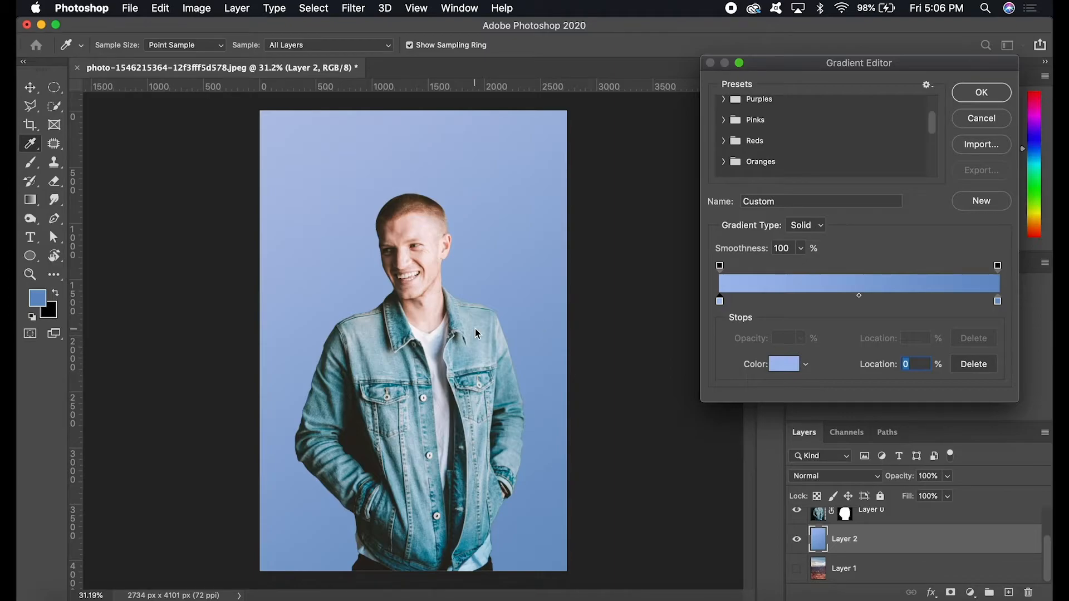
left_click(997, 301)
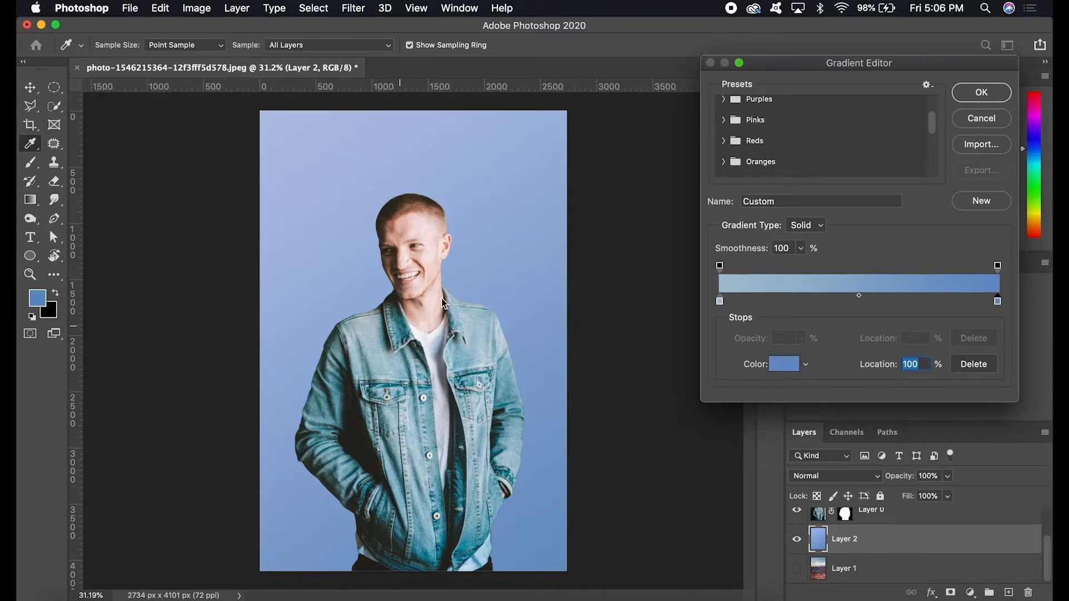
left_click(418, 324)
left_click(983, 92)
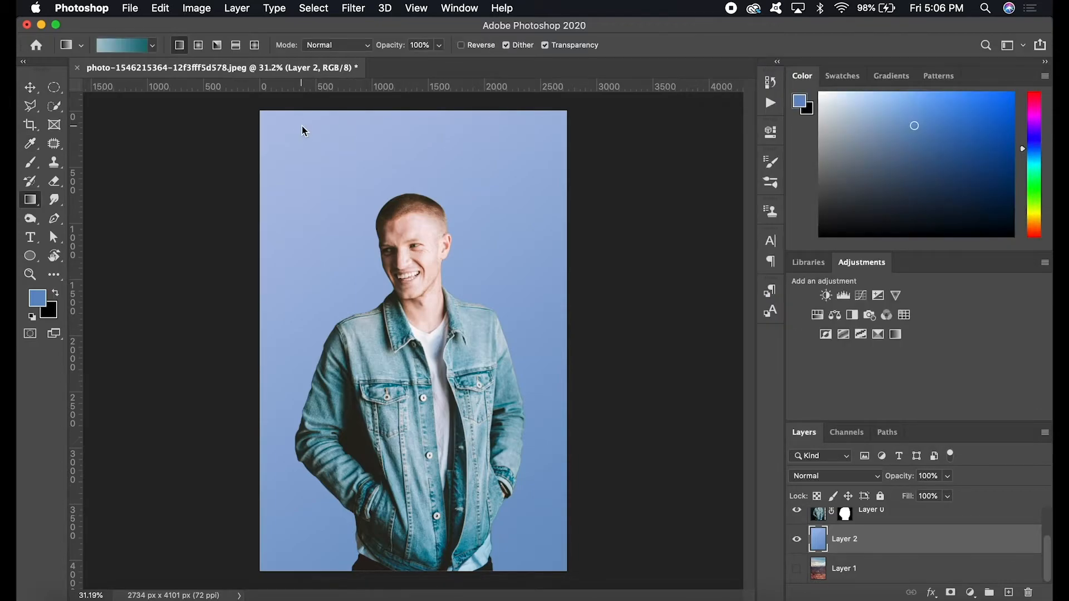
left_click_drag(266, 116, 565, 571)
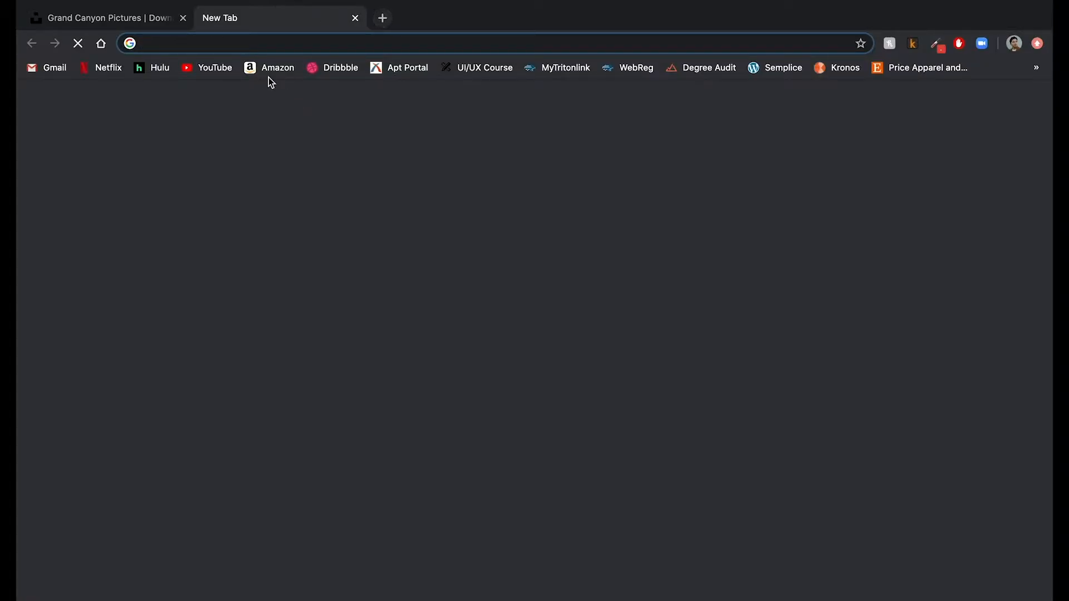
Switch to the browser, search Google Images for "sunflower", limit the size to Large, and check the color and usage rights filters.
type("sunflower")
key("Return")
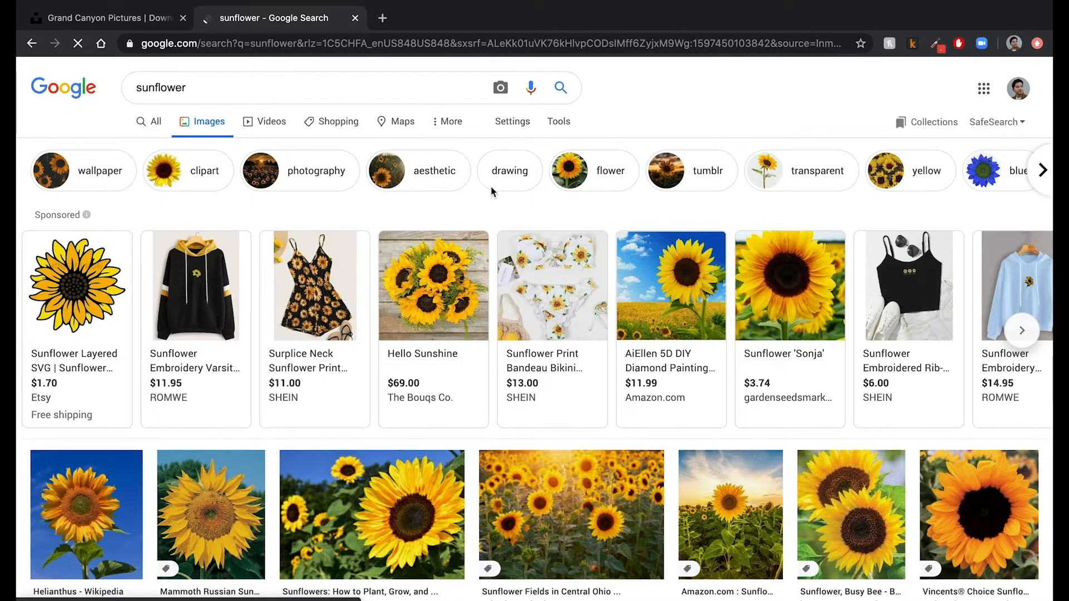
left_click(558, 121)
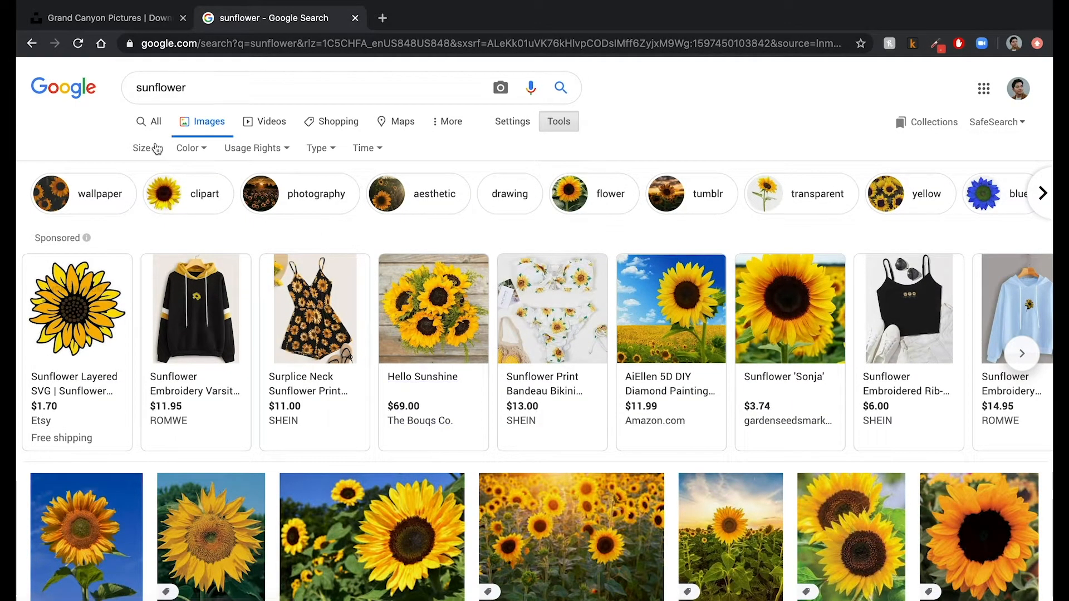
left_click(157, 148)
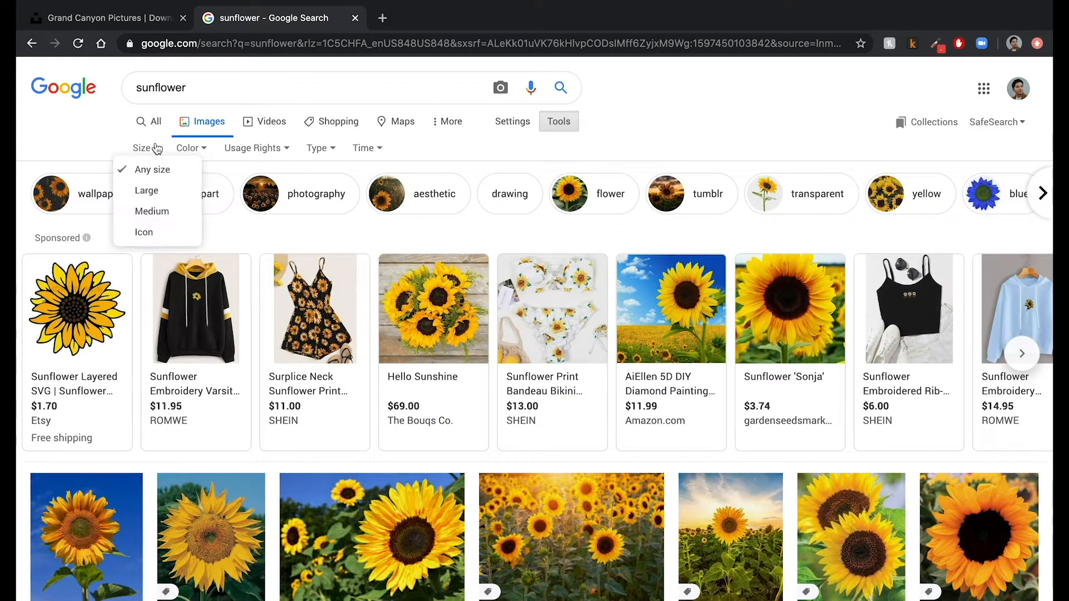
left_click(163, 192)
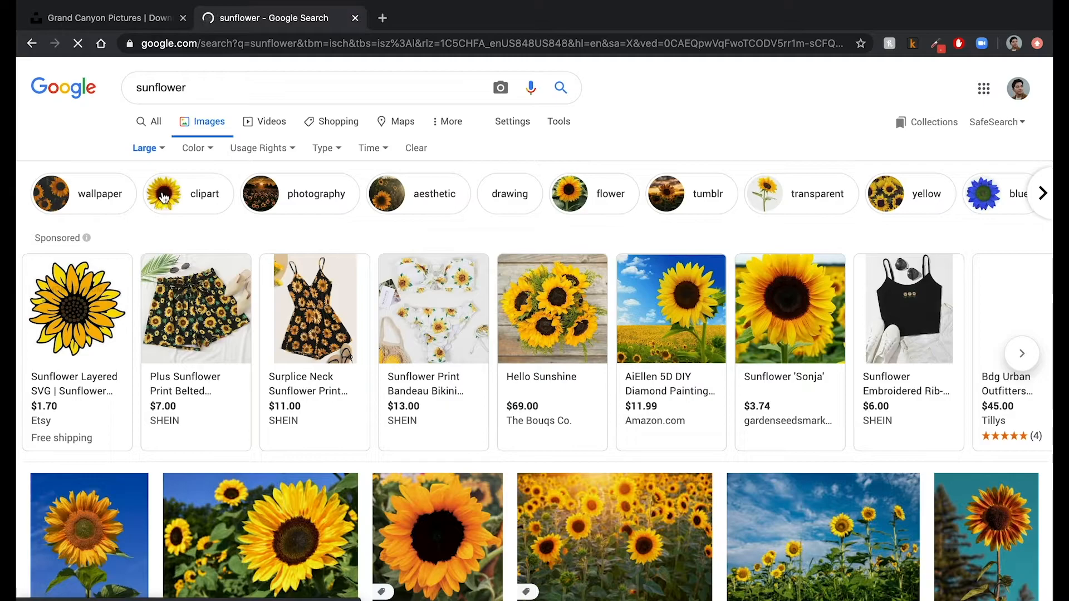
left_click(207, 148)
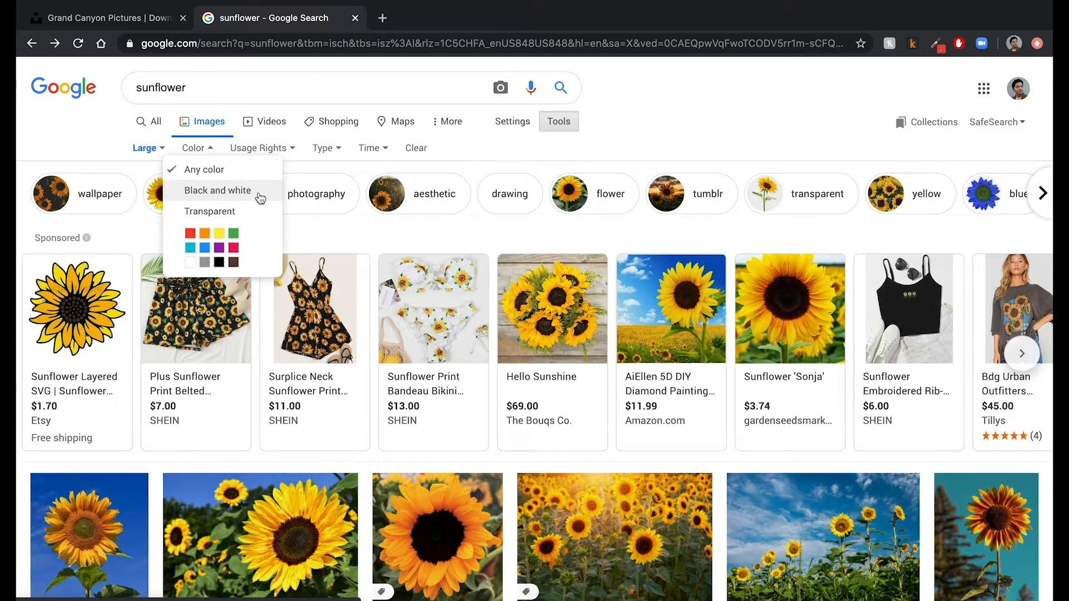
left_click(290, 148)
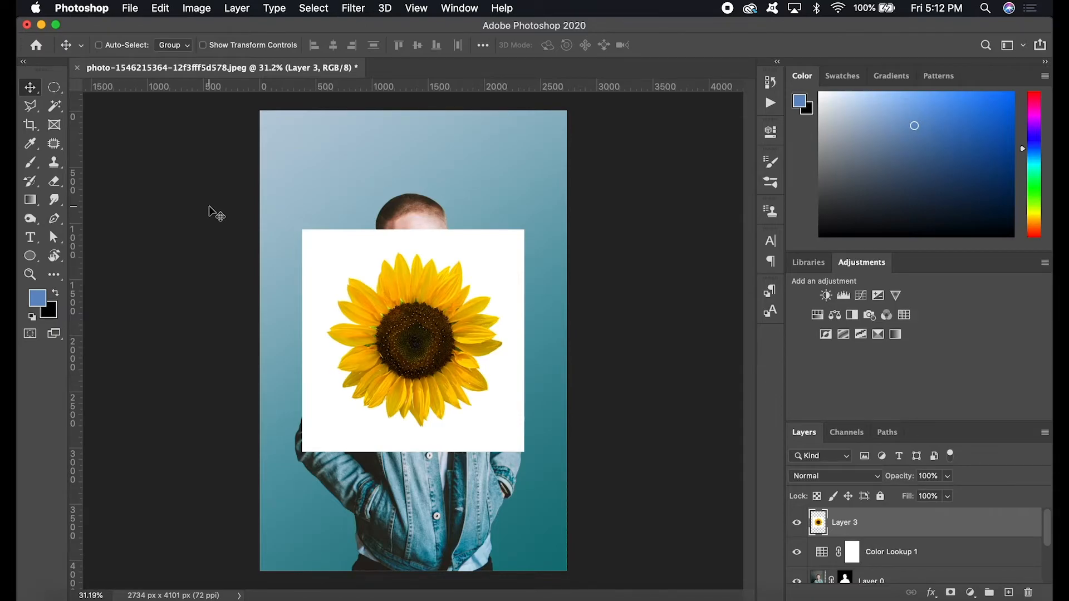
Mask out the white background around the pasted sunflower using a Magic Wand selection and an inverted layer mask.
key("w")
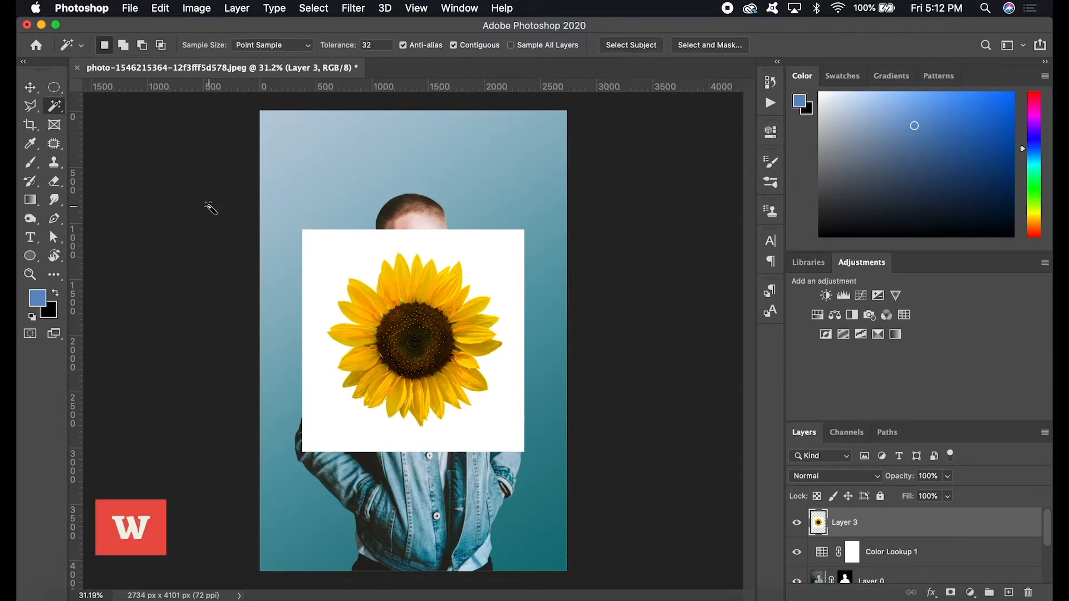
left_click(332, 246)
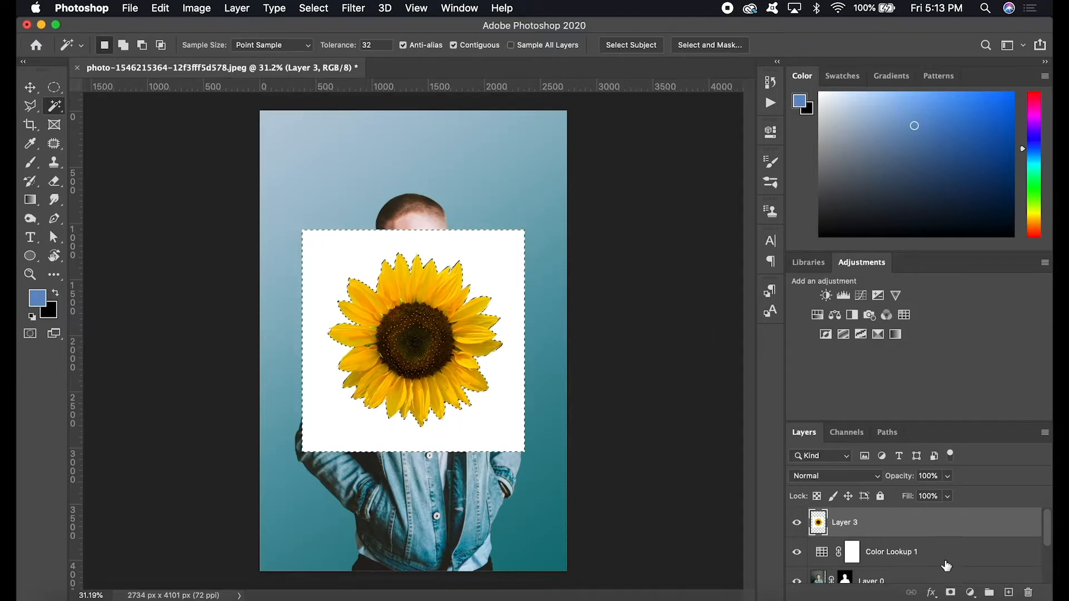
left_click(951, 592, "alt")
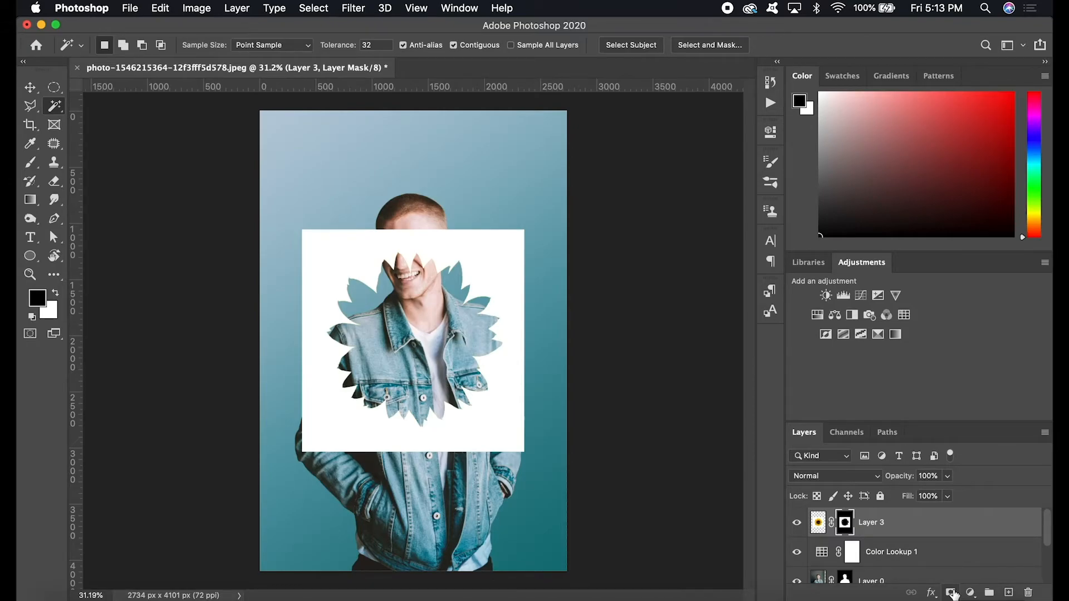
key("super+i")
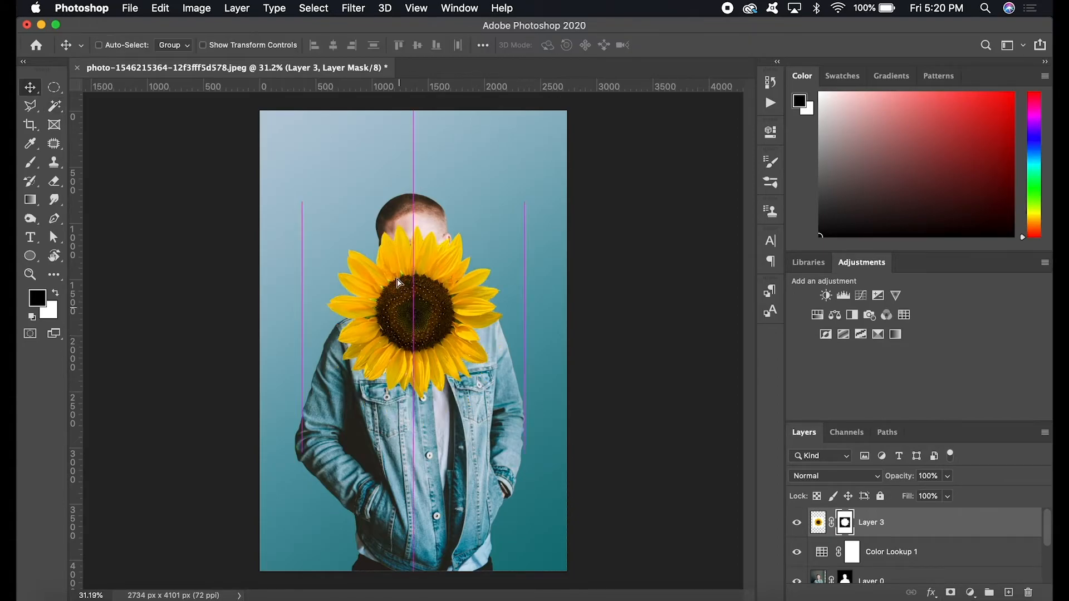
Move the sunflower over the man's face and scale it down to about 65%.
left_click_drag(398, 262, 393, 221)
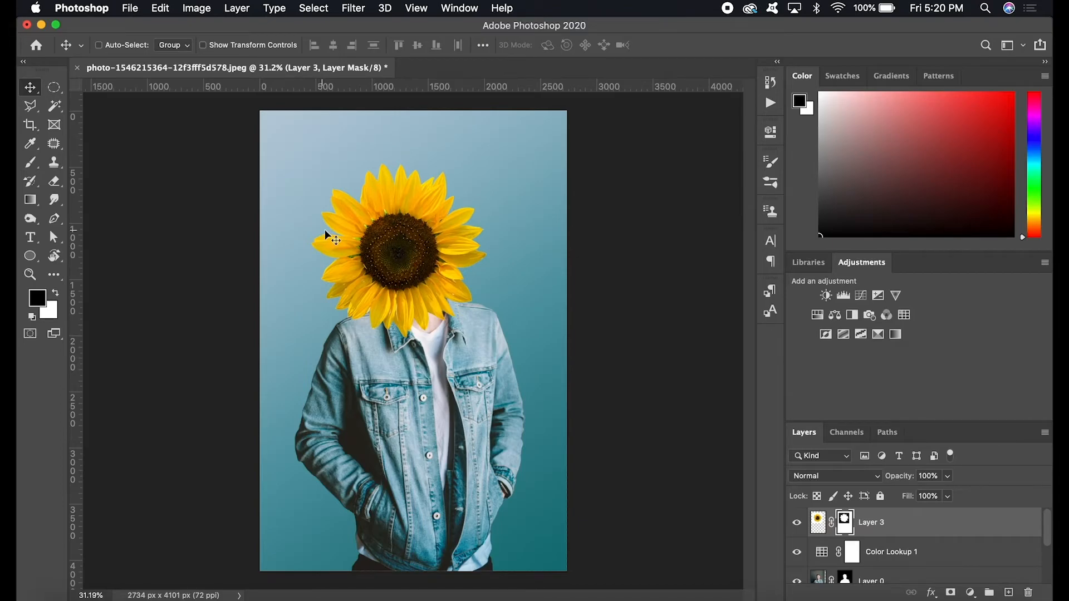
key("ctrl+t")
left_click_drag(507, 252, 468, 251)
mouse_move(412, 271)
left_mouse_down()
mouse_move(385, 251)
mouse_move(398, 257)
left_mouse_up()
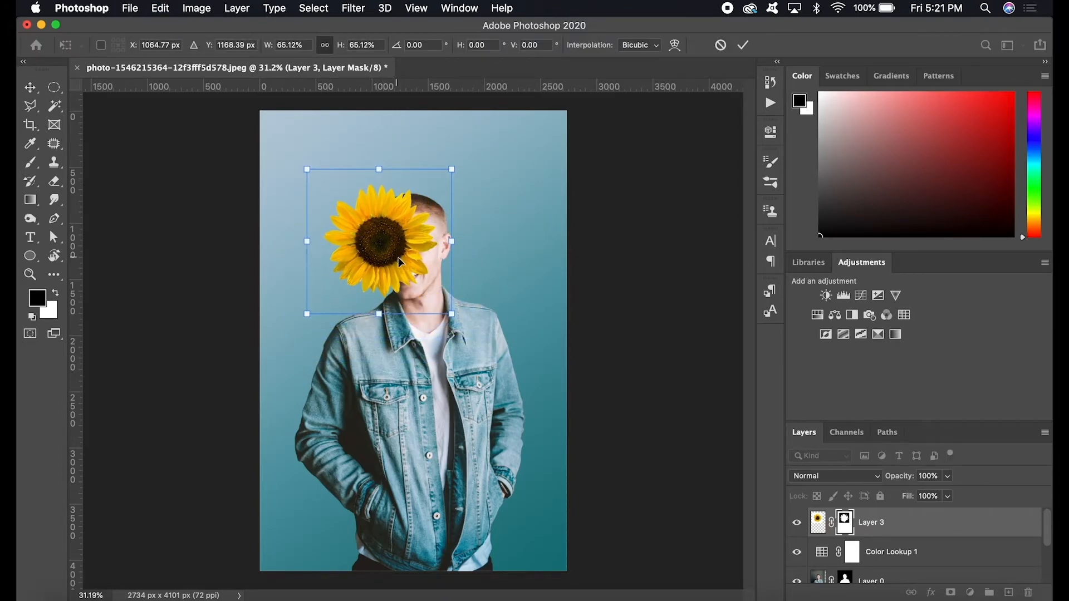
key("Return")
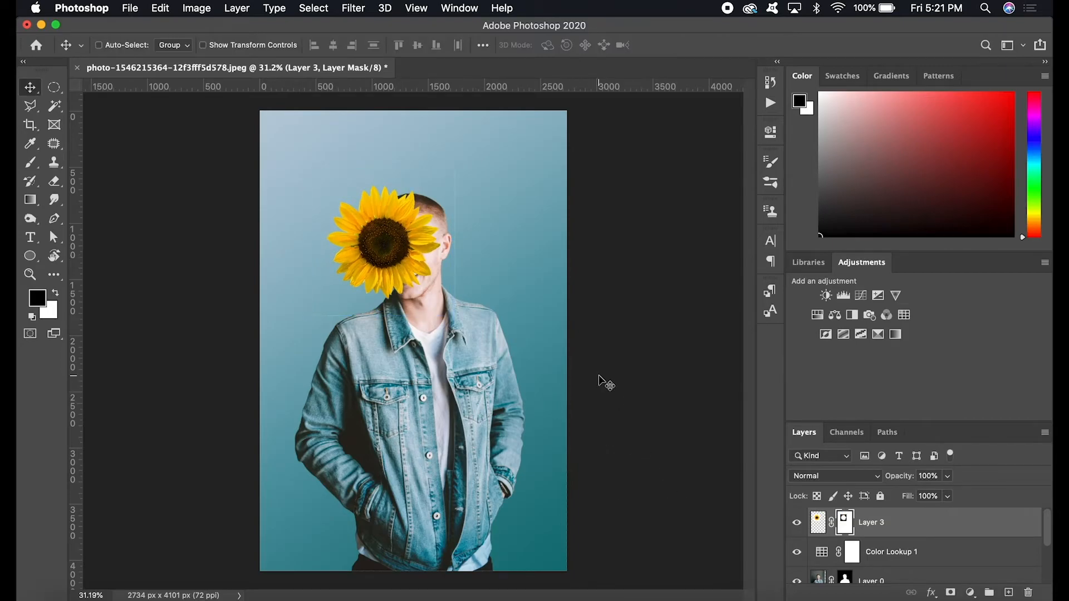
Duplicate the sunflower layer and place the original behind the man, directly above the gradient layer.
scroll(410, 334, "up", 2)
scroll(355, 305, "down", 2)
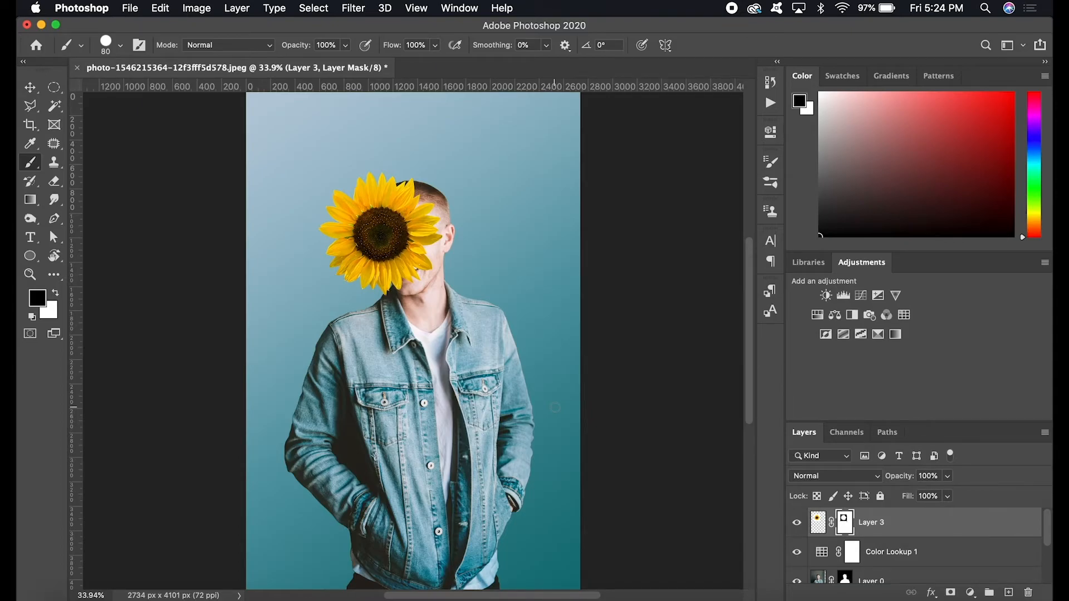
key("super+j")
left_click(894, 549)
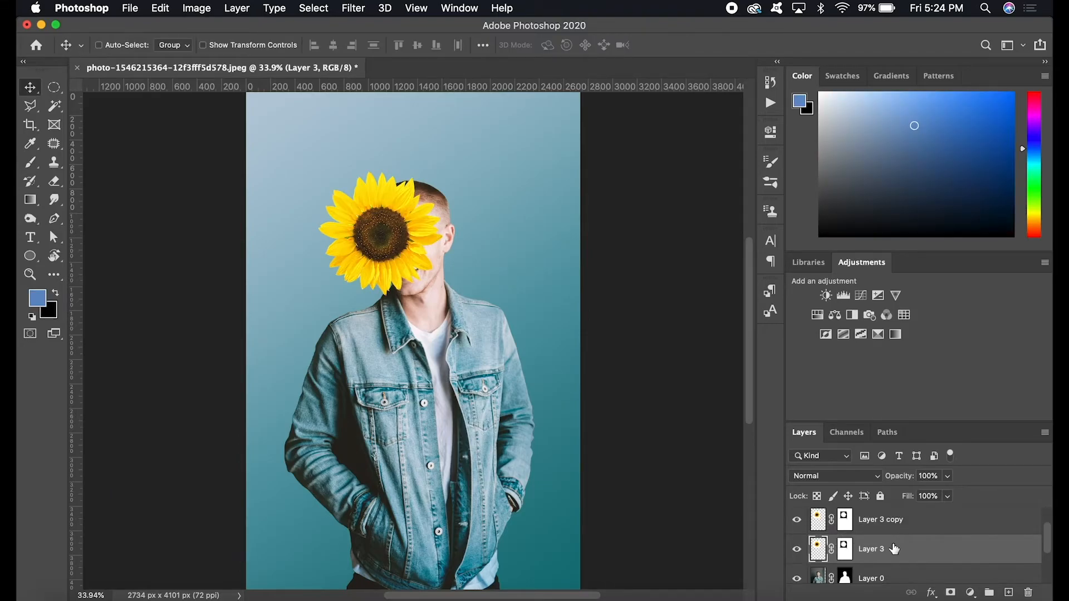
mouse_move(894, 549)
left_mouse_down()
mouse_move(891, 582)
mouse_move(888, 532)
left_mouse_up()
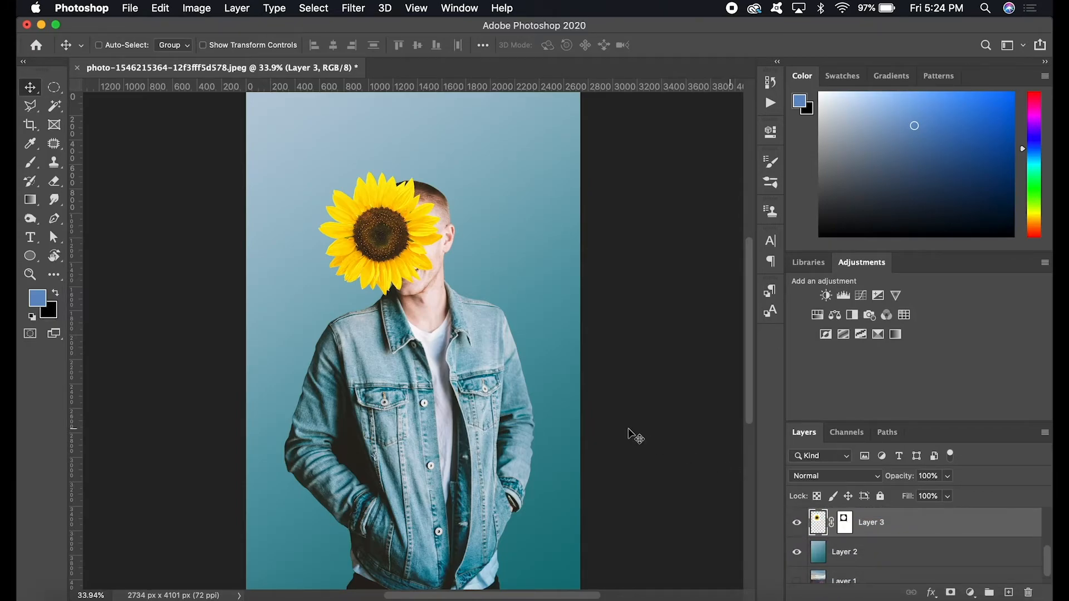
Duplicate the sunflower behind the man, enlarge the copy to about 124%, and place it in the canvas's lower-left corner.
key("super+j")
key("super+t")
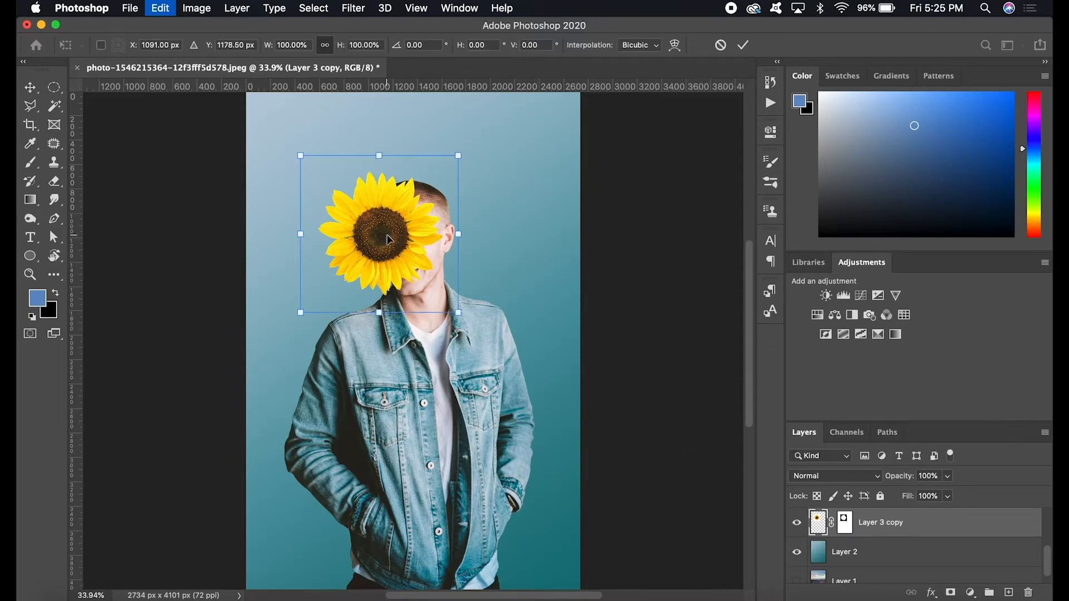
left_click_drag(388, 238, 391, 348)
left_click_drag(331, 518, 406, 550)
left_click_drag(325, 555, 298, 566)
key("Return")
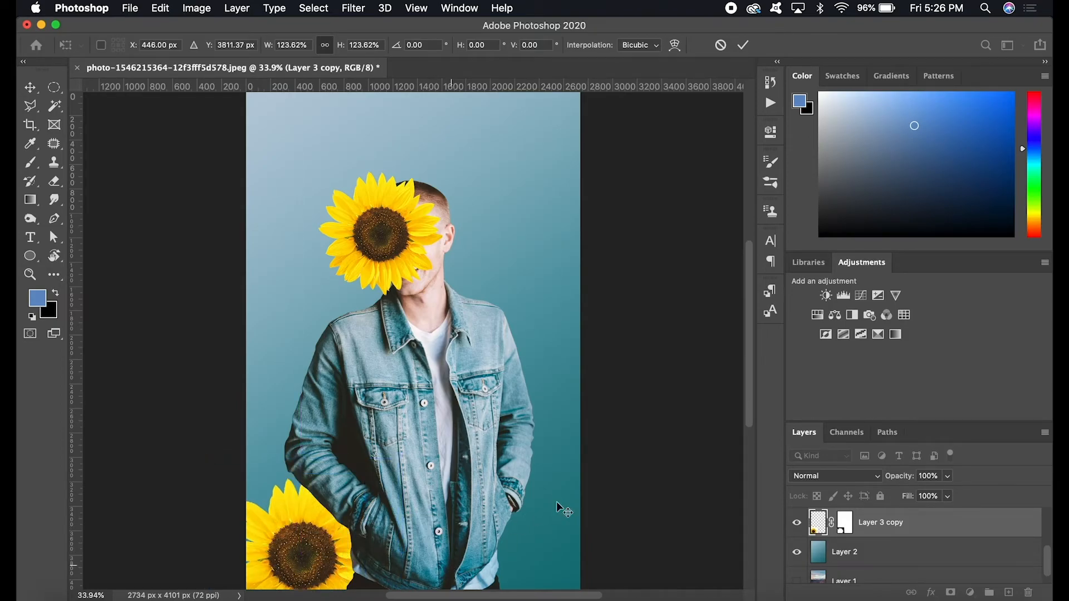
Duplicate the lower-left sunflower, move the copy to the canvas's upper-right corner, and target its layer mask.
key("super+minus")
key("super+j")
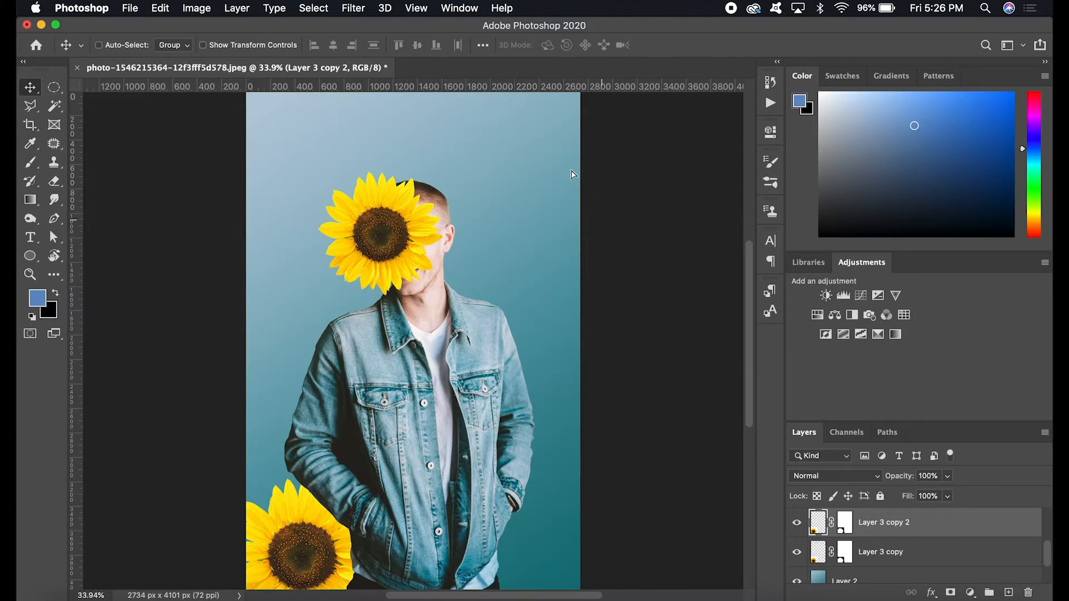
mouse_move(553, 194)
left_mouse_down()
mouse_move(573, 232)
mouse_move(548, 167)
mouse_move(565, 194)
mouse_move(557, 159)
left_mouse_up()
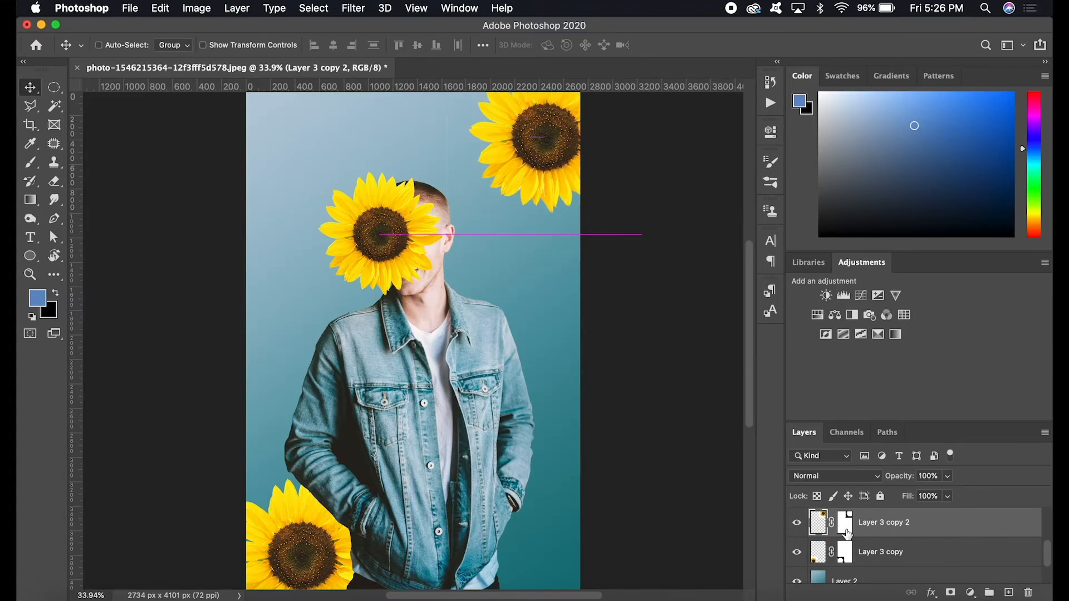
left_click(844, 529)
Sample dark teal from the gradient's lower-right area and paint a winding 175 px brush line behind the man, replacing the first attempt.
key("b")
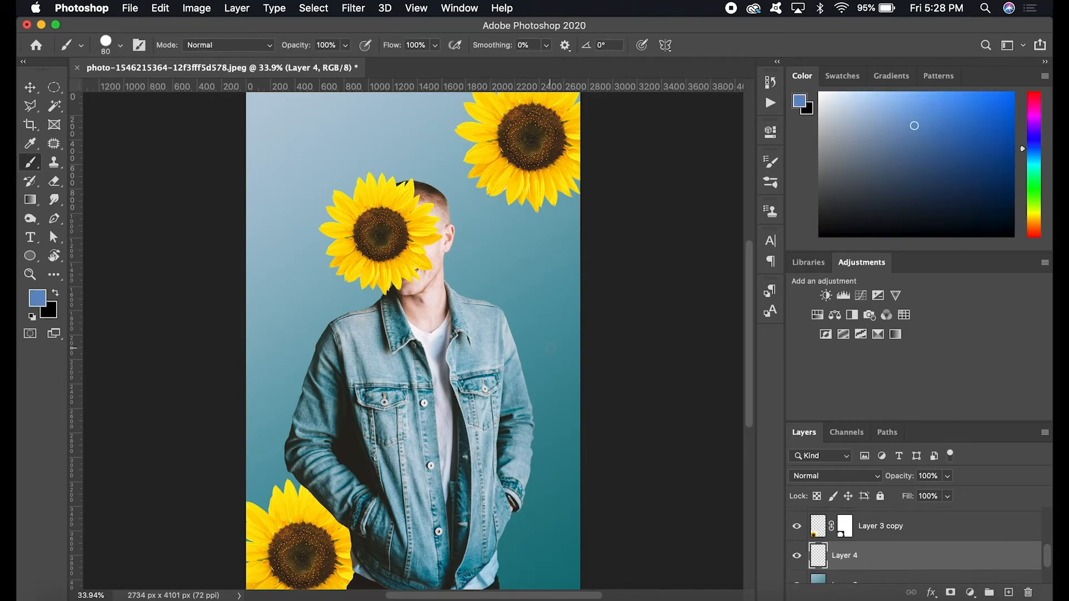
key("i")
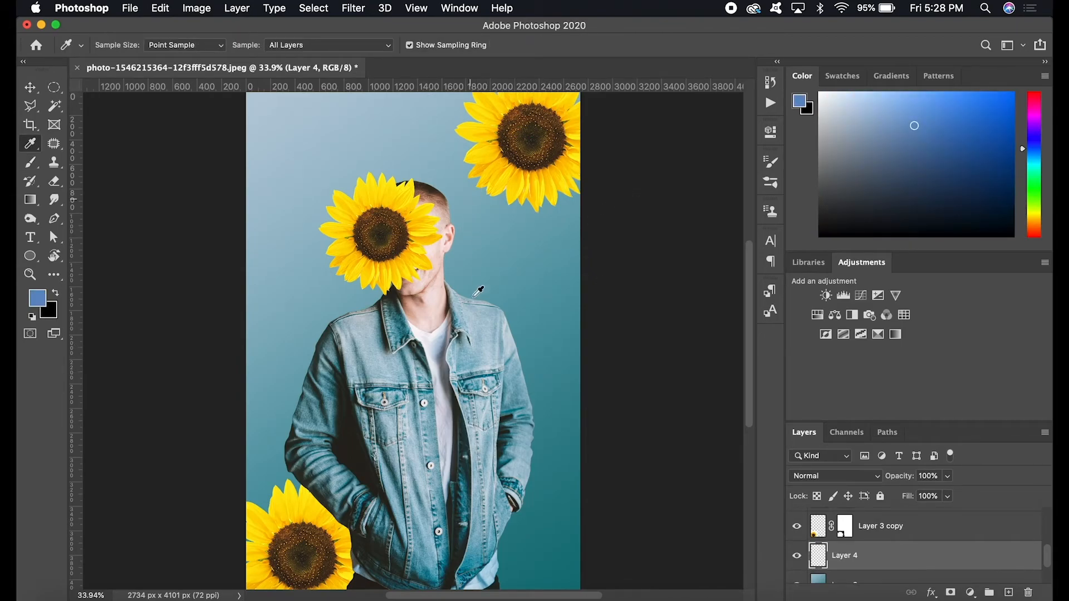
left_click(552, 553)
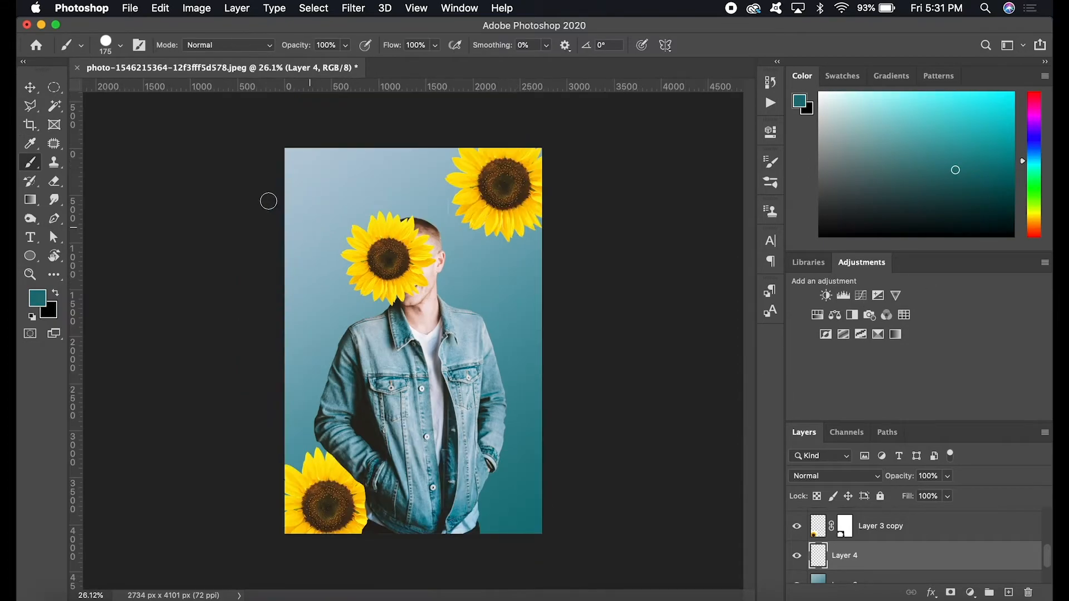
left_click_drag(556, 327, 267, 443)
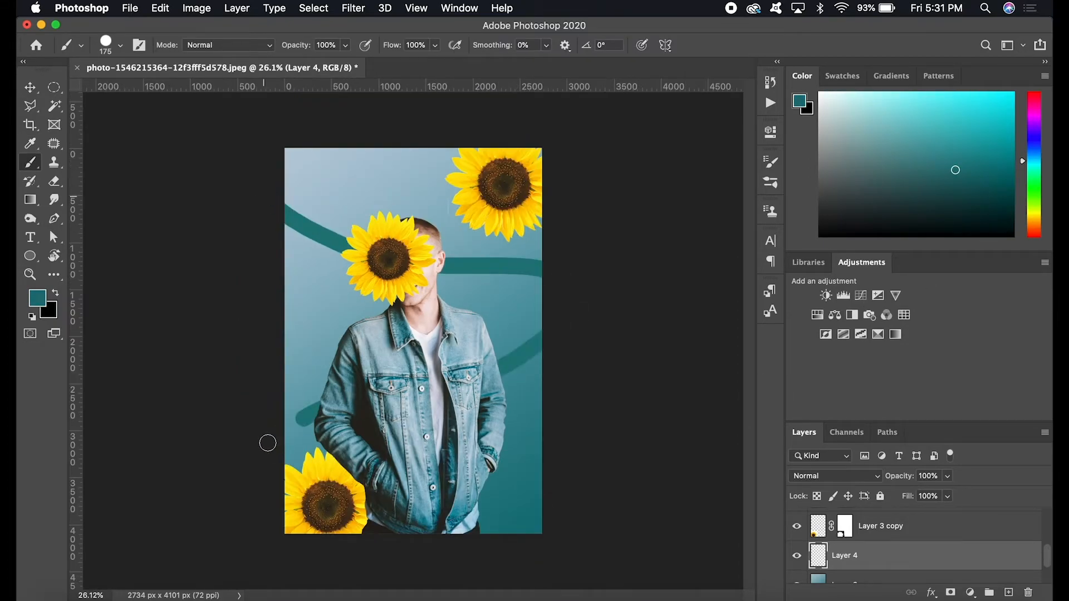
key("super+z")
mouse_move(568, 205)
left_mouse_down()
mouse_move(519, 412)
mouse_move(581, 468)
left_mouse_up()
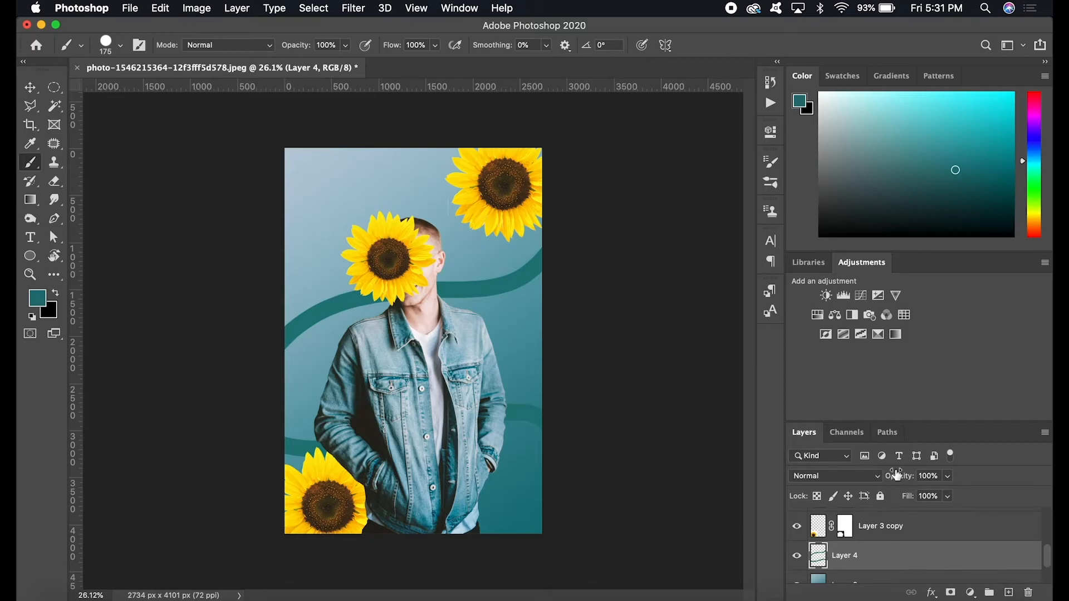
Set the winding line layer's blend mode to Color Burn and lower its opacity.
left_click(856, 477)
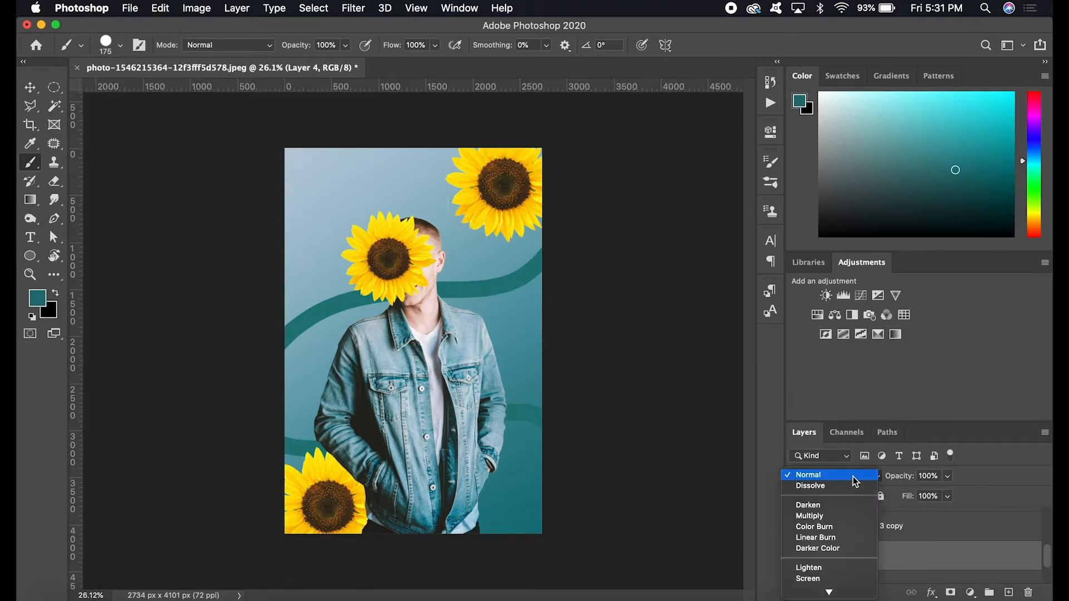
left_click(832, 527)
left_click_drag(910, 482, 865, 481)
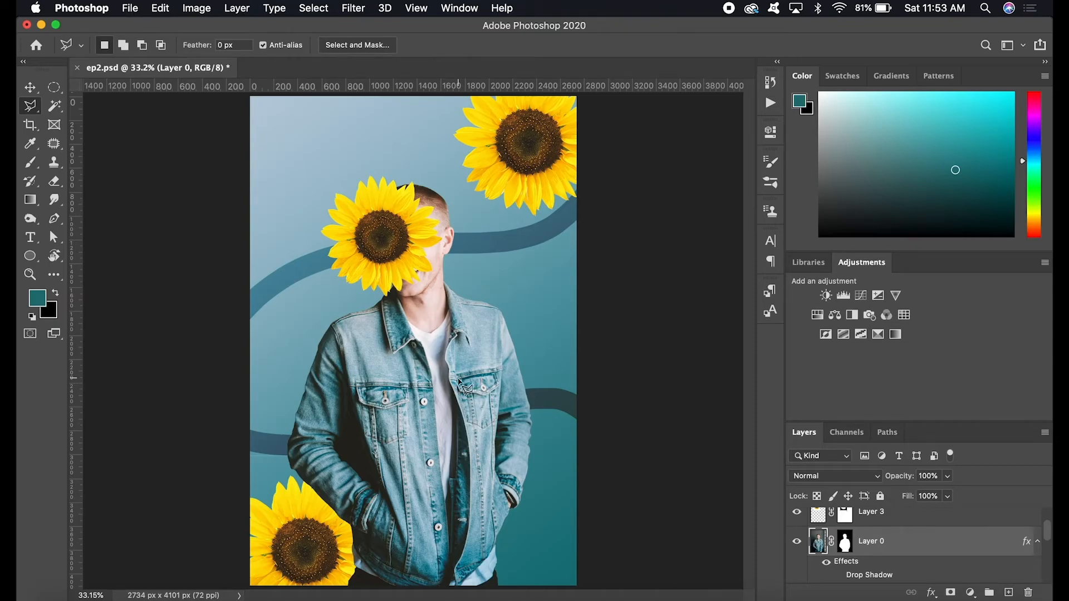
Try selecting the dark gap between the man's bent arm and jacket with the Magic Wand at tolerance 32, and clear the selection.
scroll(350, 471, "up", 10)
scroll(351, 471, "down", 8)
scroll(350, 471, "left", 4)
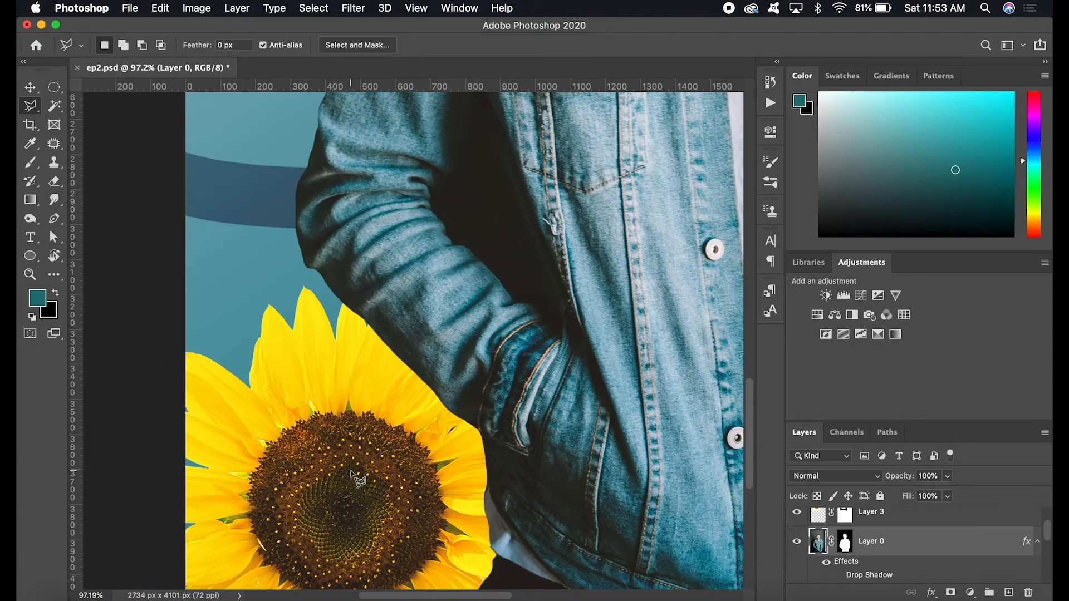
scroll(351, 472, "up", 4)
scroll(350, 472, "right", 3)
scroll(351, 472, "right", 1)
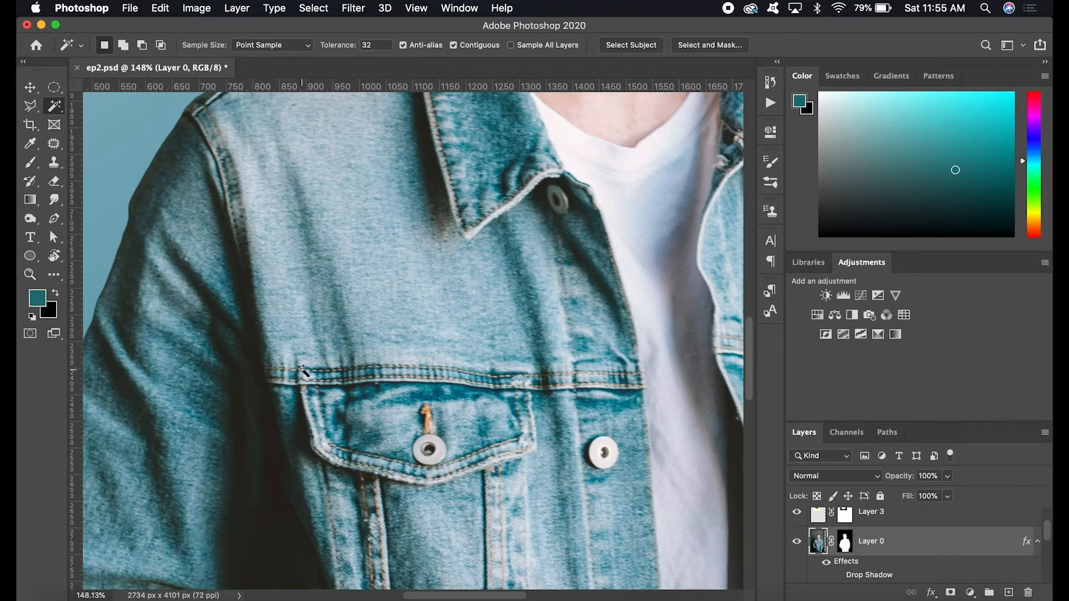
scroll(302, 370, "down", 5)
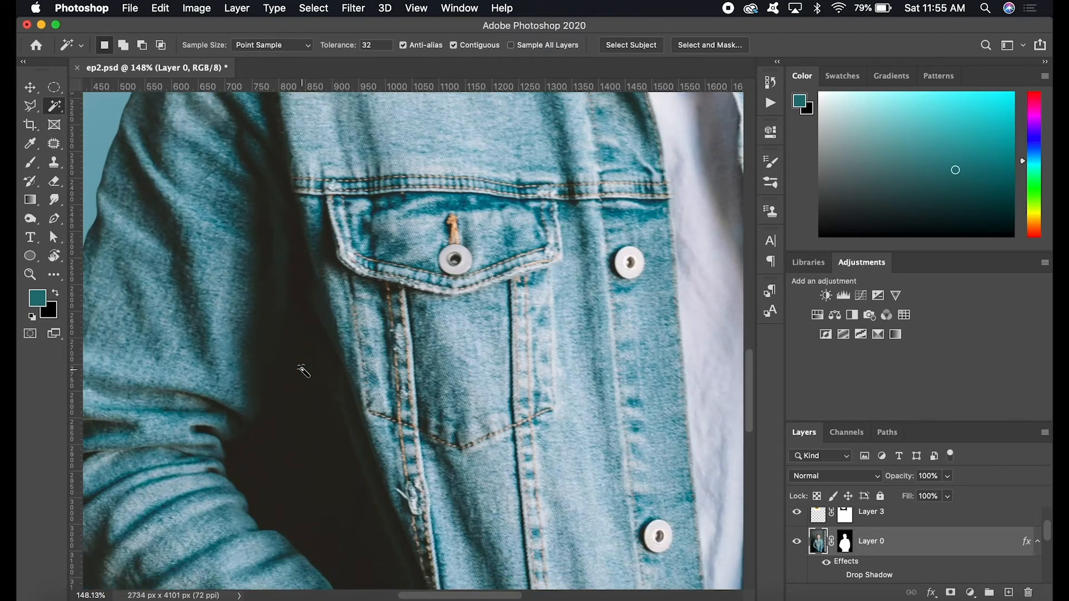
scroll(302, 371, "down", 1)
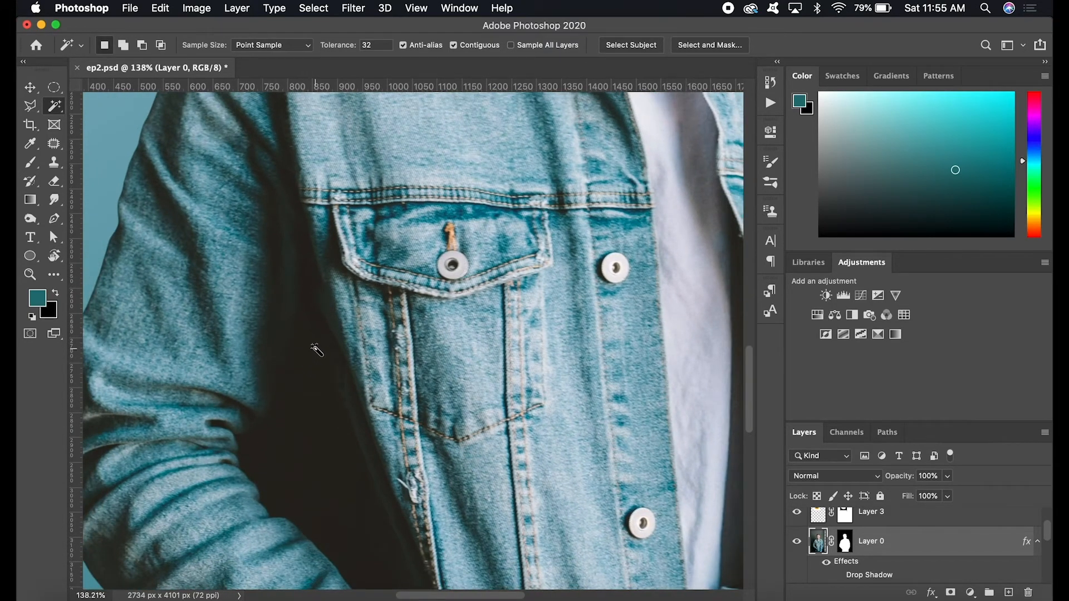
scroll(317, 353, "down", 3)
left_click(334, 334)
scroll(347, 317, "up", 5)
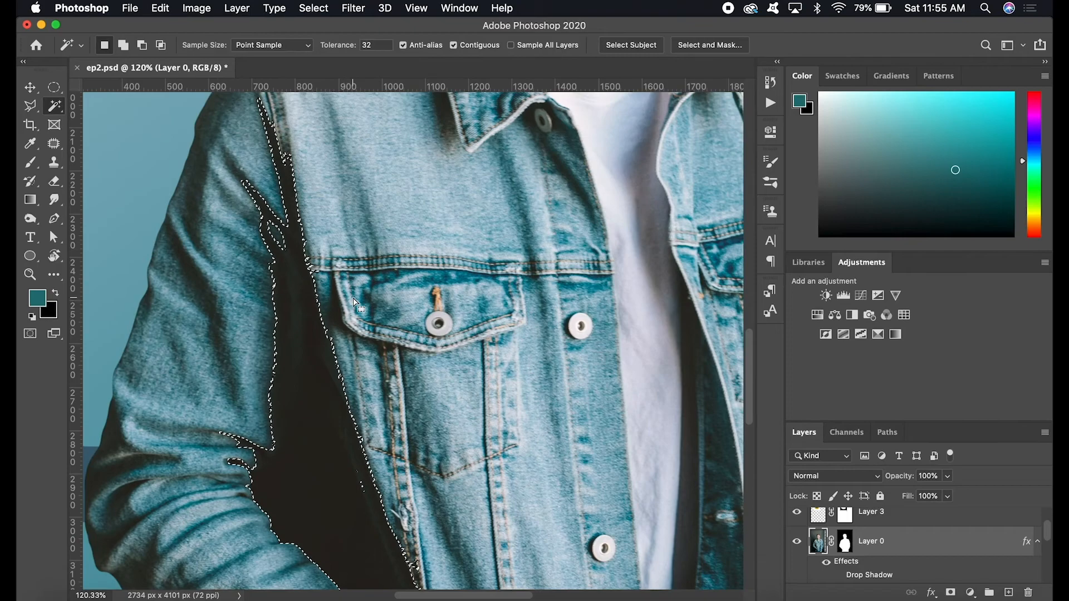
scroll(327, 447, "down", 7)
scroll(328, 451, "up", 4)
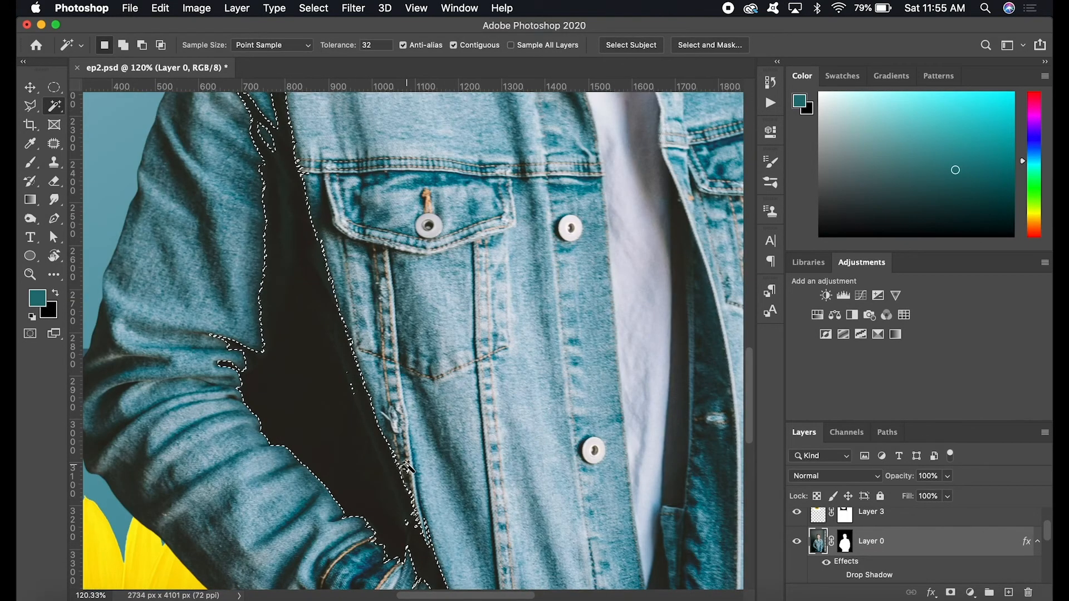
key("super+d")
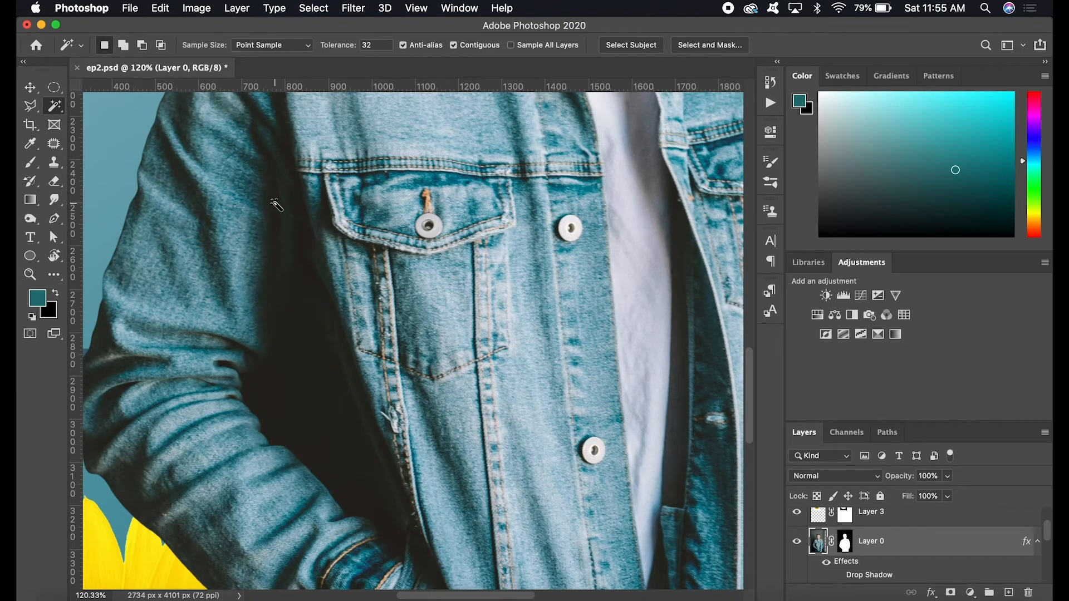
Make a trial Polygonal Lasso selection around the jacket's chest pocket area, and deselect it.
left_click(31, 106)
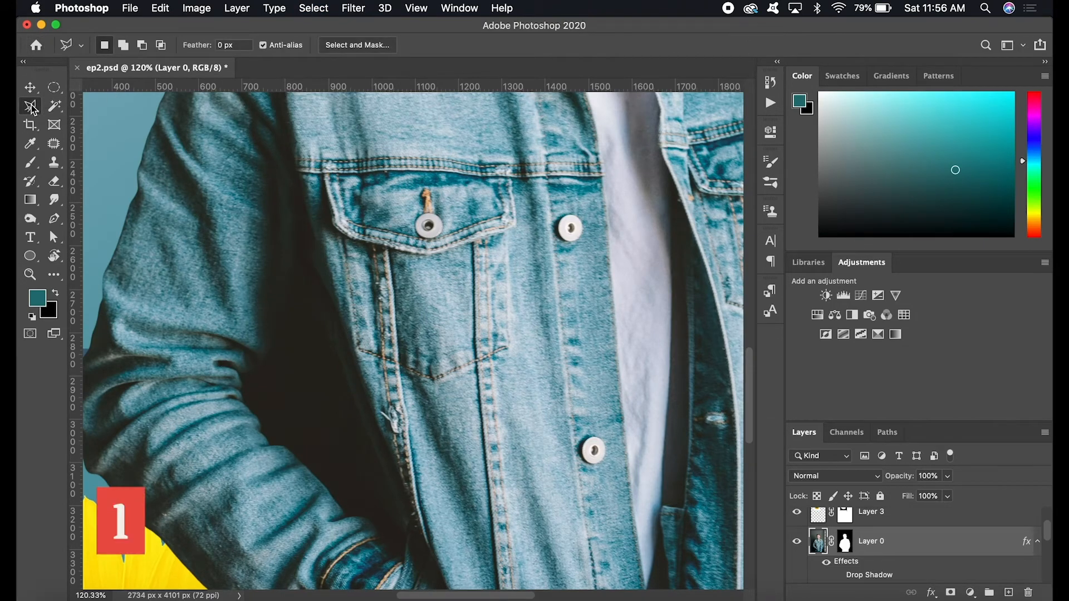
left_click(308, 278)
left_click(377, 246)
left_click(480, 317)
left_click(458, 388)
left_click(401, 355)
left_click(382, 323)
left_click(352, 342)
left_click(351, 301)
left_click(323, 302)
left_click(307, 279)
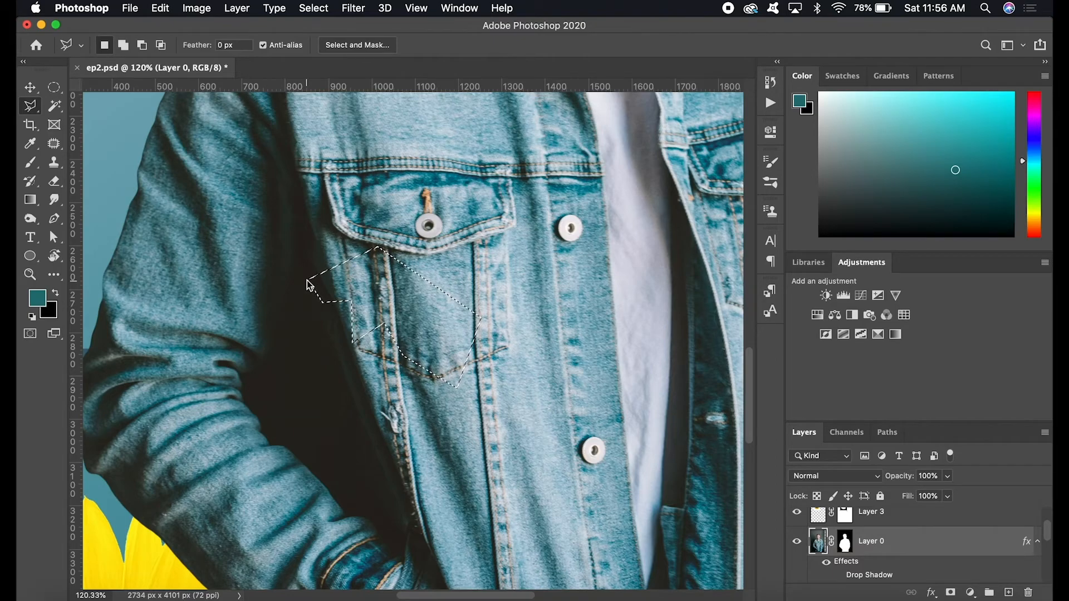
key("super+d")
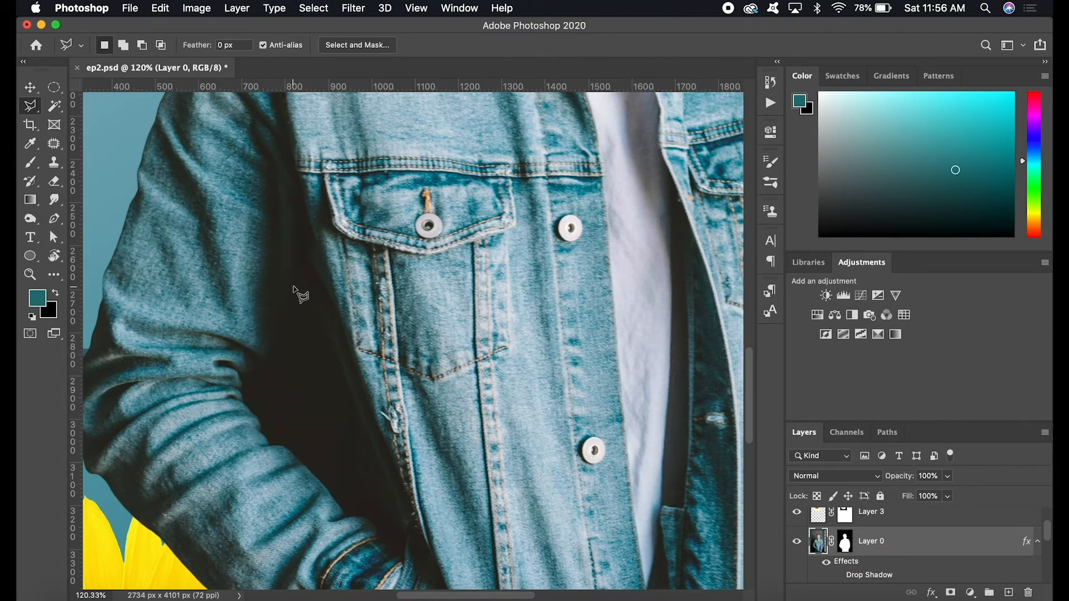
Start a Polygonal Lasso outline at the top of the dark arm gap and trace the sleeve edge around the inner elbow.
scroll(293, 286, "up", 5)
scroll(292, 286, "left", 3)
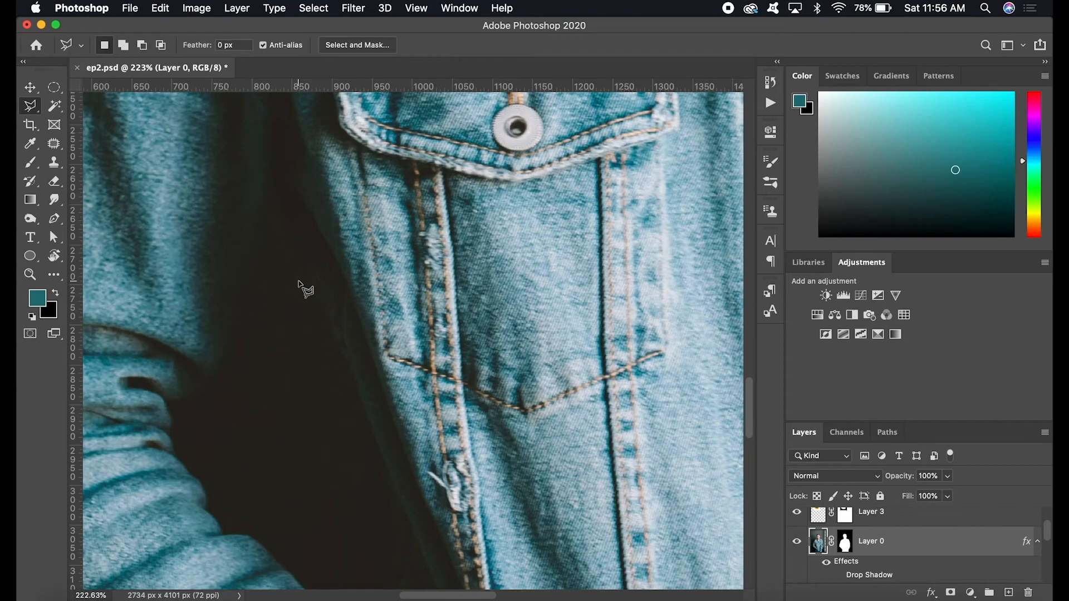
left_click(277, 219)
left_click(256, 289)
left_click(200, 391)
left_click(170, 401)
left_click(173, 434)
left_click(182, 464)
left_click(203, 490)
left_click(204, 506)
left_click(223, 530)
scroll(223, 530, "down", 2)
scroll(222, 531, "right", 1)
left_click(205, 489)
left_click(226, 492)
left_click(237, 498)
Continue the lasso outline along the forearm's upper edge to the cuff near the jacket pocket.
scroll(237, 500, "down", 4)
scroll(237, 500, "right", 1)
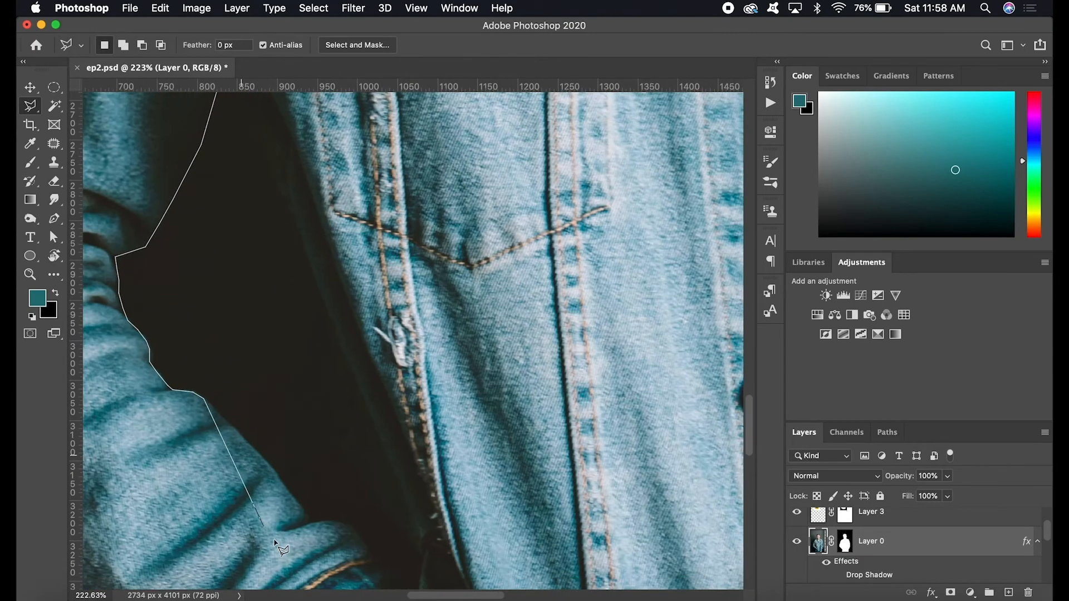
left_click(273, 468)
left_click(302, 509)
left_click(310, 518)
left_click(321, 524)
left_click(338, 525)
left_click(355, 530)
left_click(363, 538)
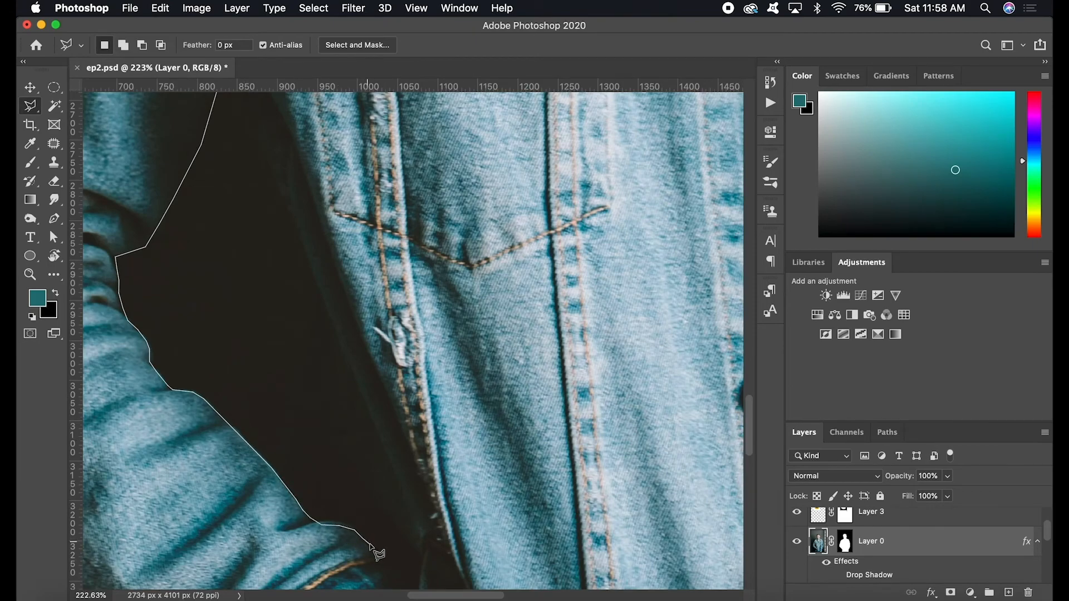
Trace back up through the dark area beside the jacket body and close the selection at the gap's top.
left_click(327, 521)
left_click(288, 447)
scroll(287, 447, "up", 5)
scroll(288, 447, "left", 1)
left_click(271, 427)
left_click(251, 343)
left_click(258, 203)
scroll(429, 338, "down", 4)
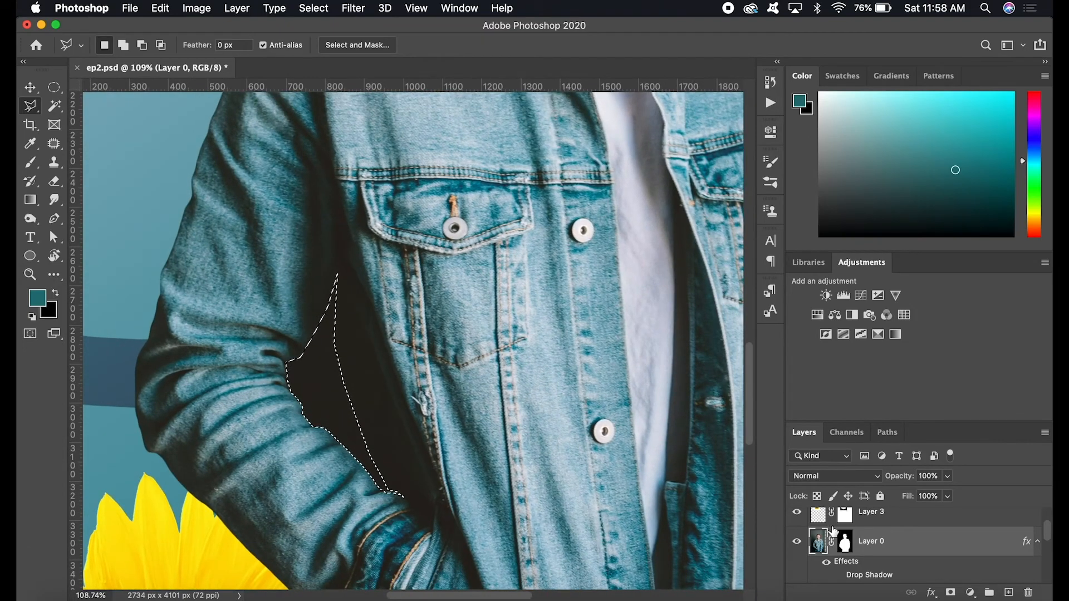
Fill the selected arm gap with black on the man's layer mask to hide it.
left_click(846, 545)
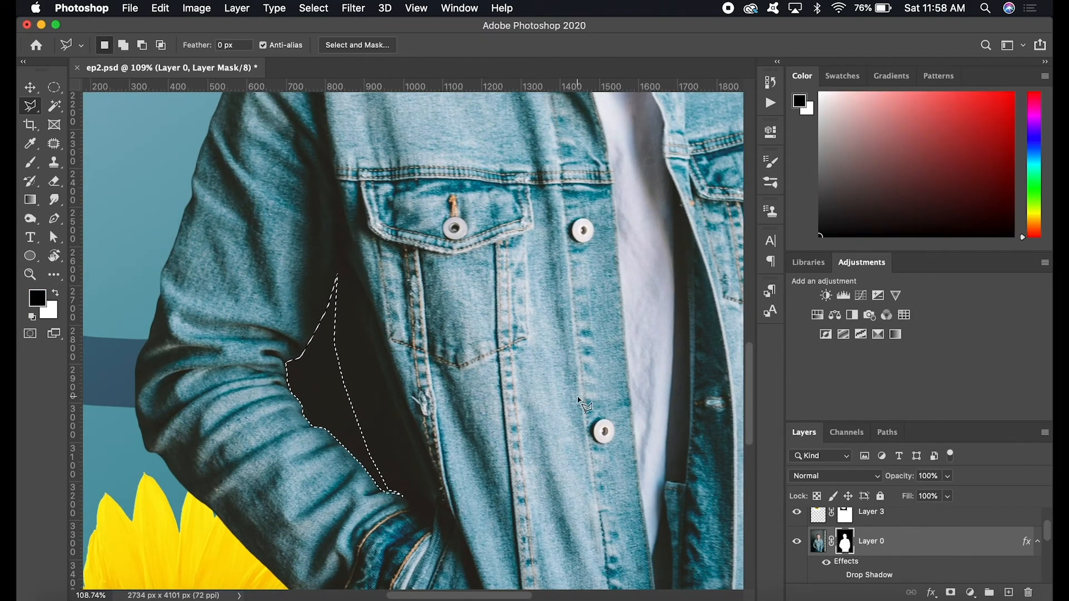
key("x")
key("alt+BackSpace")
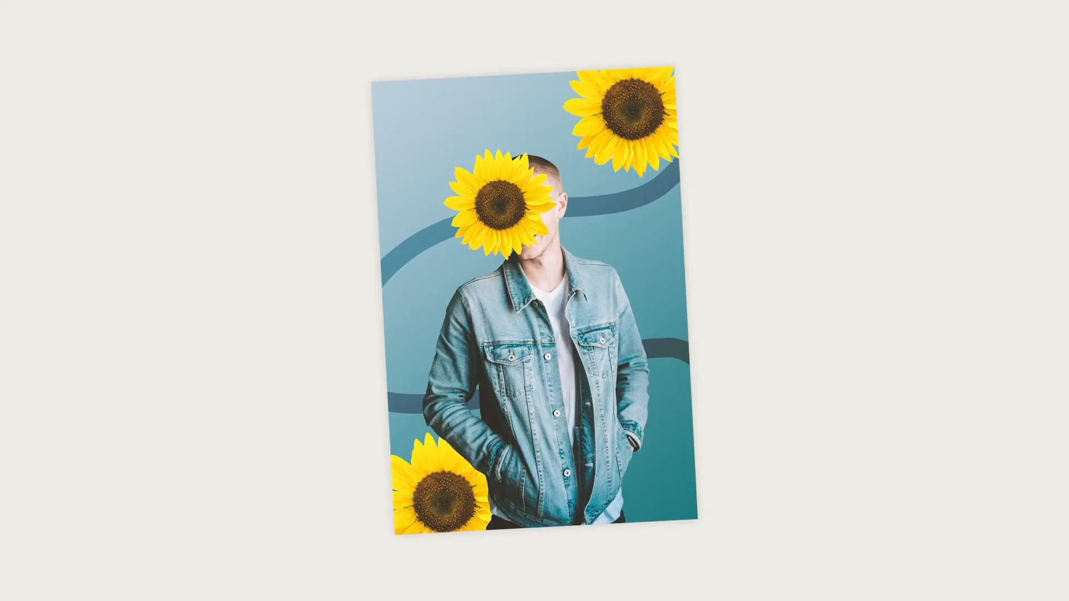